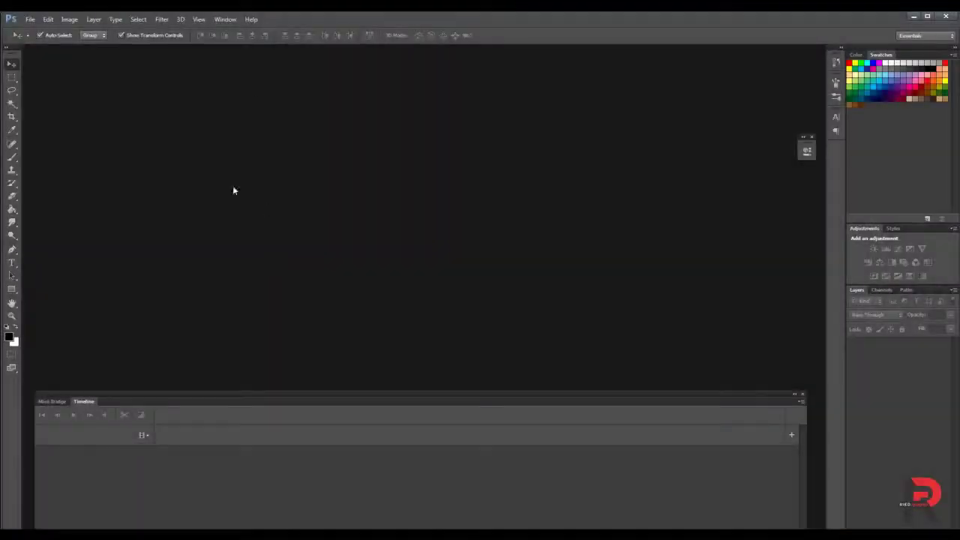
Bring up the Open file dialog from the File menu
click(30, 19)
click(38, 33)
Open the wave beach video and shorten the Timeline panel
scroll(564, 385, down, 1)
double_click(242, 411)
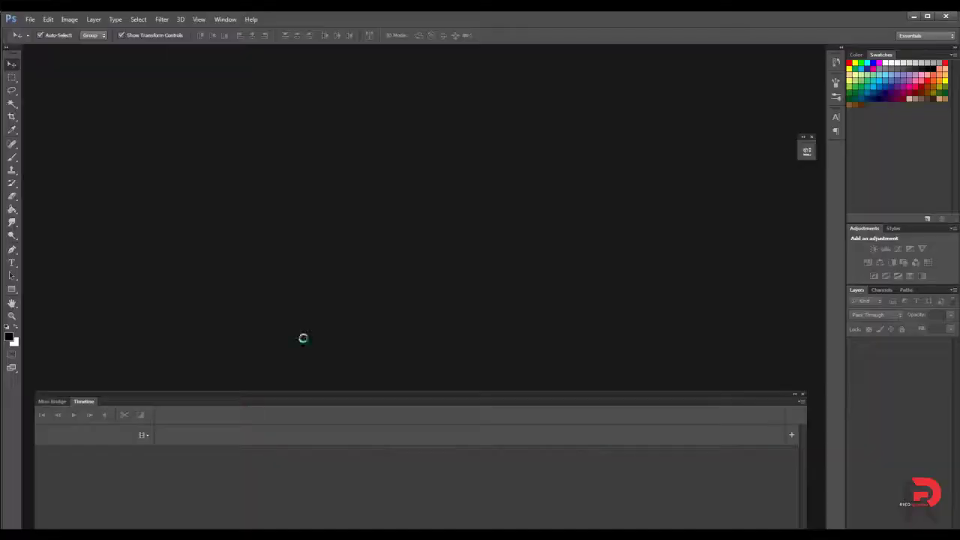
drag(721, 404, 728, 445)
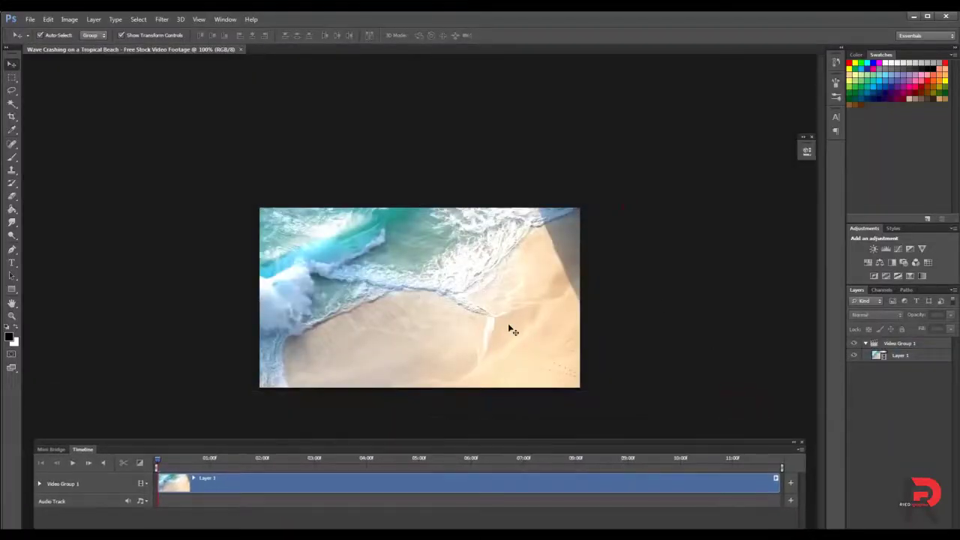
Create a new blank 1280 x 1080 pixel Film & Video document
key(ctrl+n)
click(510, 193)
click(499, 209)
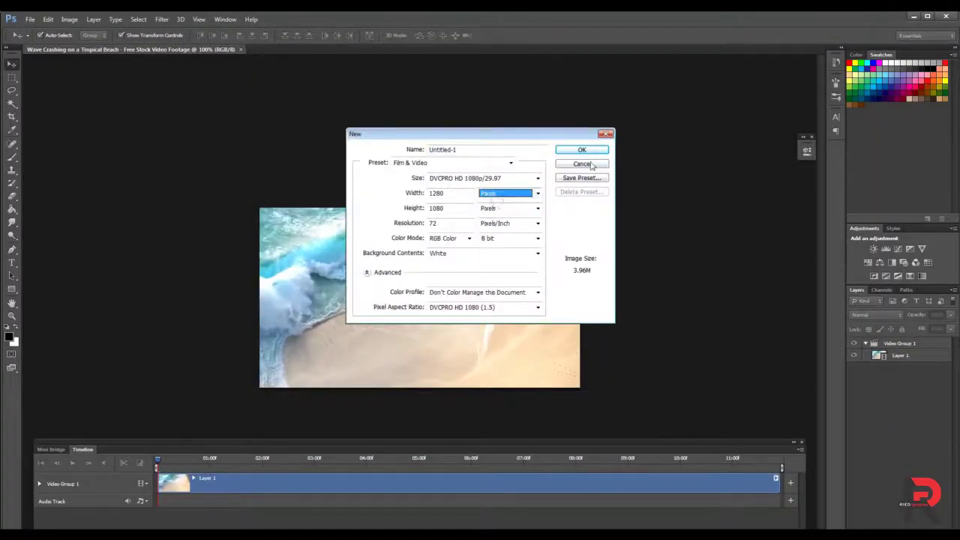
click(582, 149)
key(Return)
key(ctrl+minus)
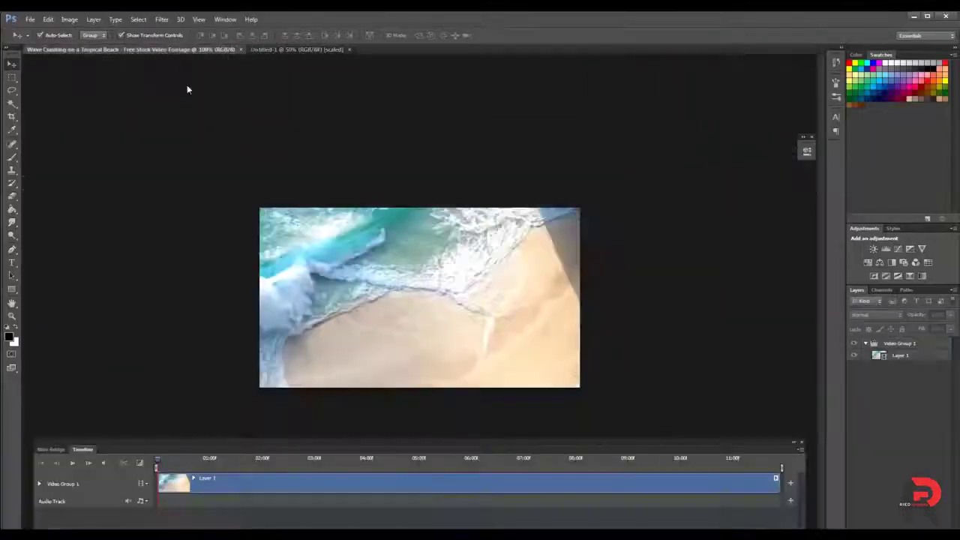
Copy the wave video into Untitled-1, stretch it to fill the canvas, and begin a text layer
mouse_move(187, 89)
mouse_down()
mouse_move(325, 209)
mouse_move(308, 191)
mouse_up()
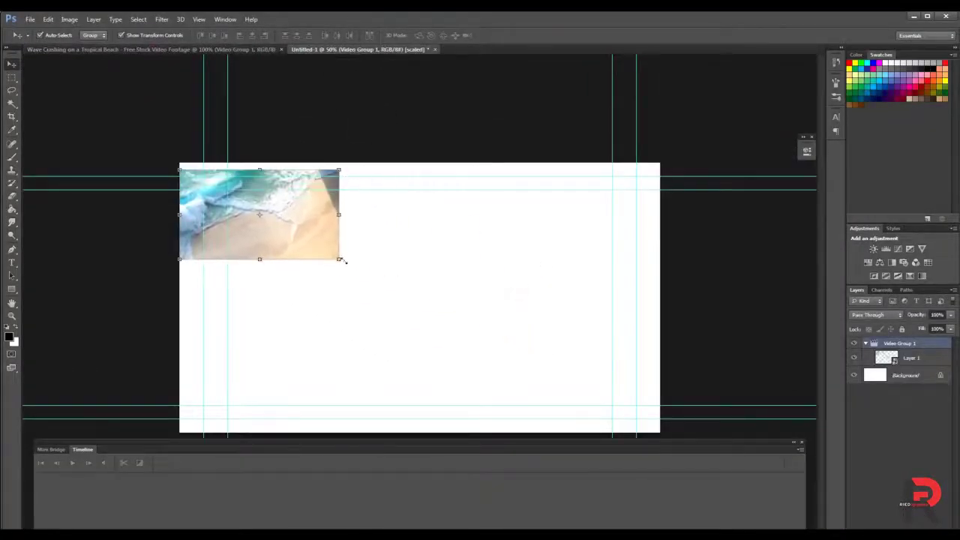
drag(340, 255, 669, 444)
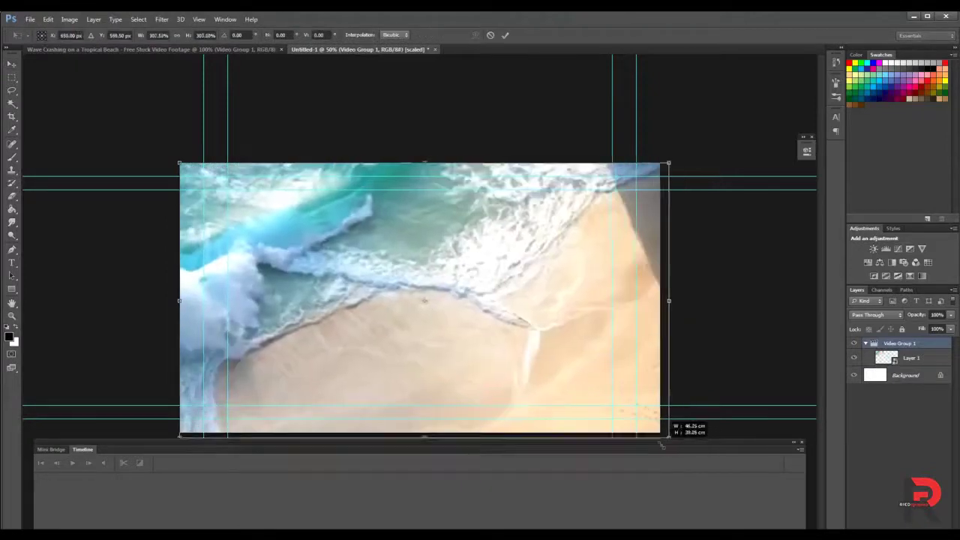
key(Return)
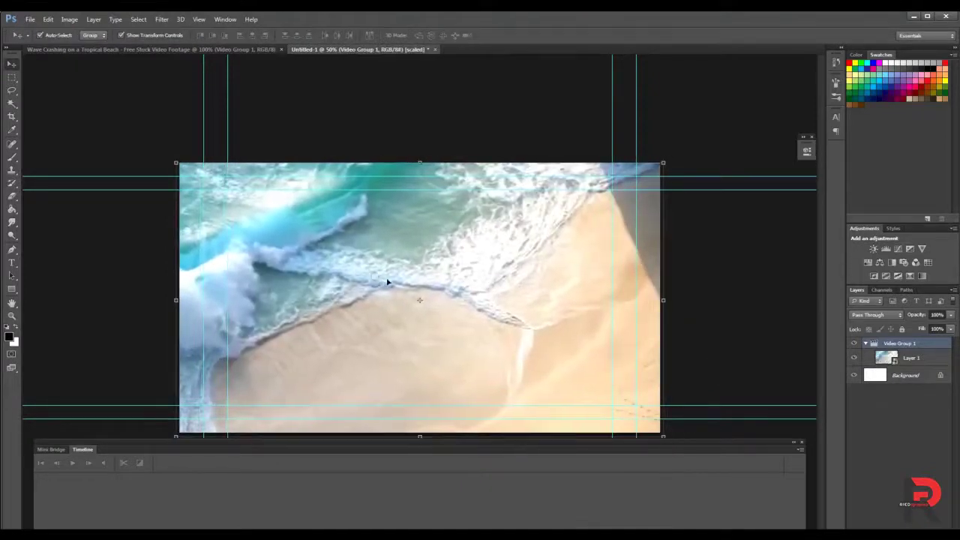
key(t)
click(315, 259)
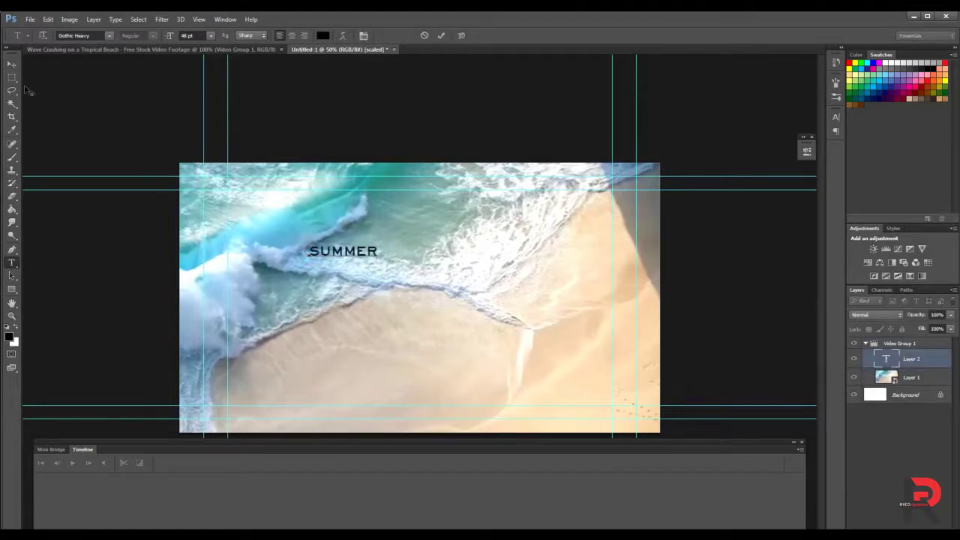
Commit the SUMMER text and try scaling it up, then undo the scaling
click(11, 64)
key(ctrl+t)
mouse_move(379, 257)
mouse_down()
mouse_move(611, 295)
mouse_move(568, 262)
mouse_up()
key(Return)
key(ctrl+z)
Ungroup Video Group 1 and reposition the SUMMER text on the footage
right_click(904, 343)
click(862, 127)
click(903, 347)
mouse_move(608, 296)
mouse_down()
mouse_move(556, 303)
mouse_move(593, 307)
mouse_up()
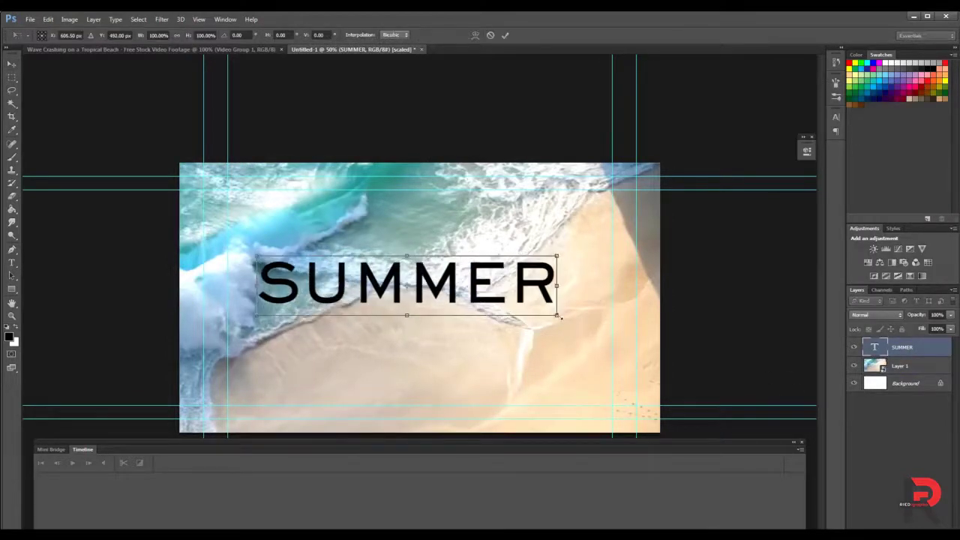
Change all the SUMMER letters to the bold Impact font
key(t)
click(561, 294)
key(ctrl+a)
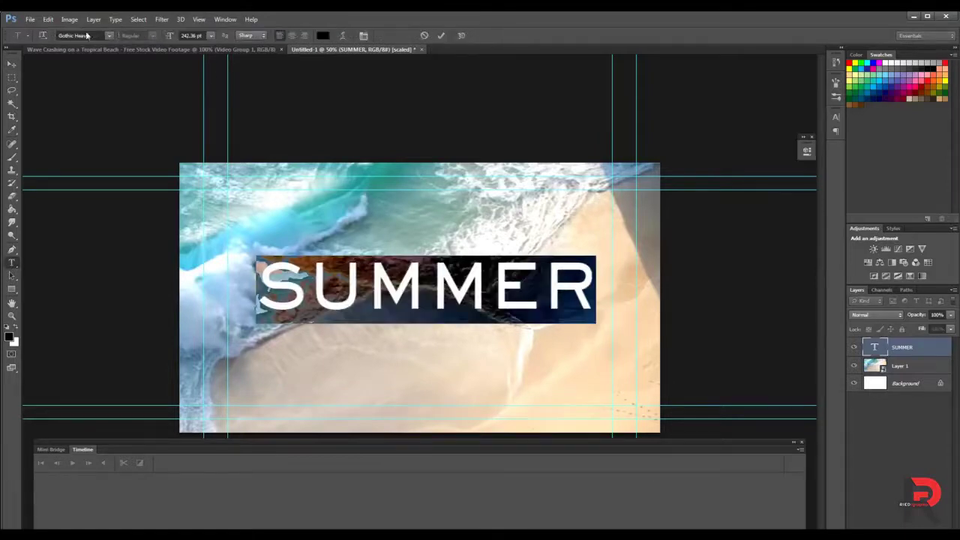
click(109, 36)
click(90, 36)
text(Impact)
key(Return)
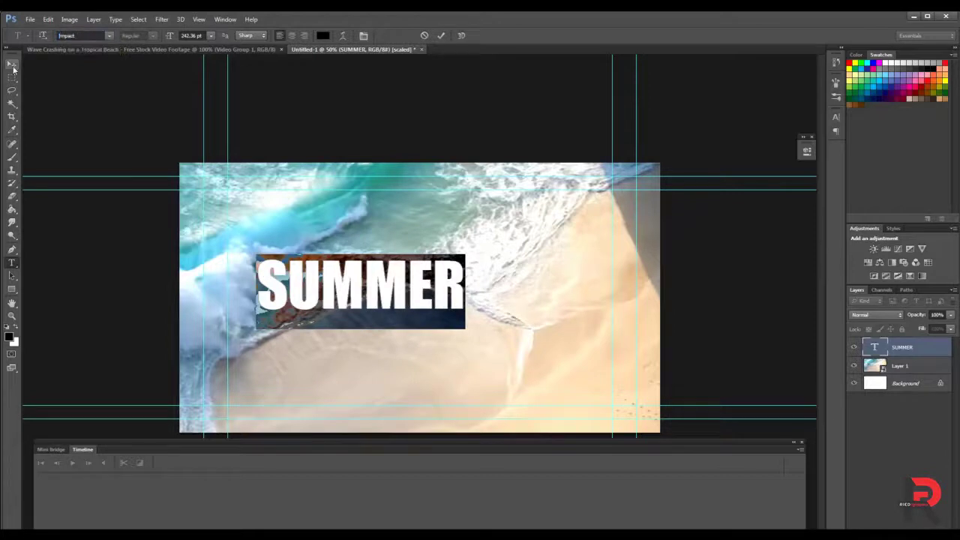
click(12, 64)
Scale SUMMER up to span the footage, then select the wave video Layer 1
key(ctrl+t)
drag(465, 255, 578, 215)
key(Return)
click(542, 201)
click(917, 364)
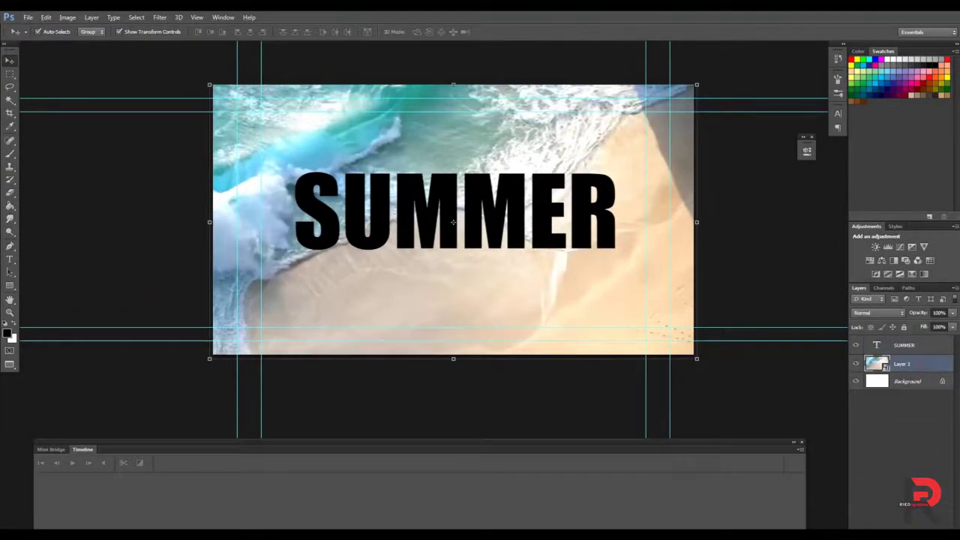
Duplicate Layer 1 above SUMMER to fill the letters, and fade Layer 1 to 20% opacity
key(ctrl+j)
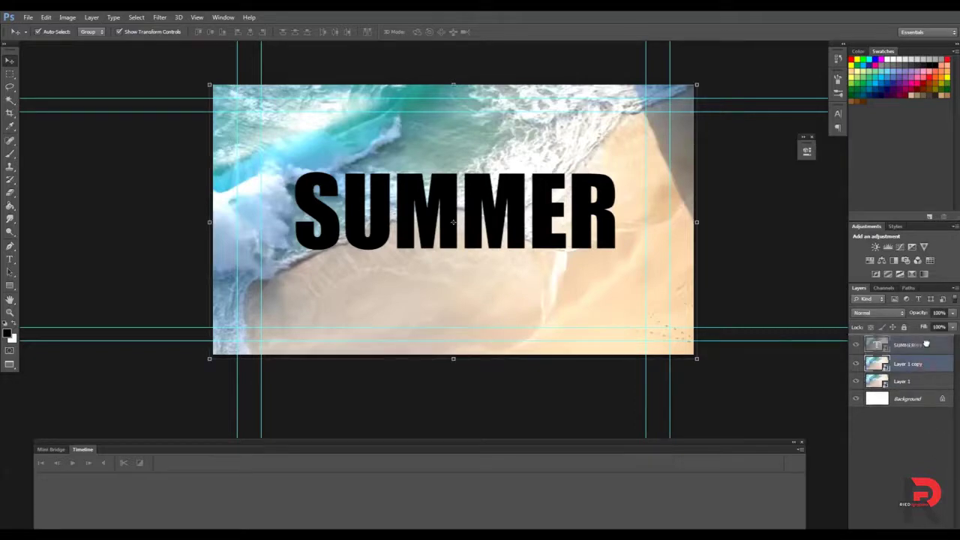
drag(909, 364, 903, 346)
click(903, 346)
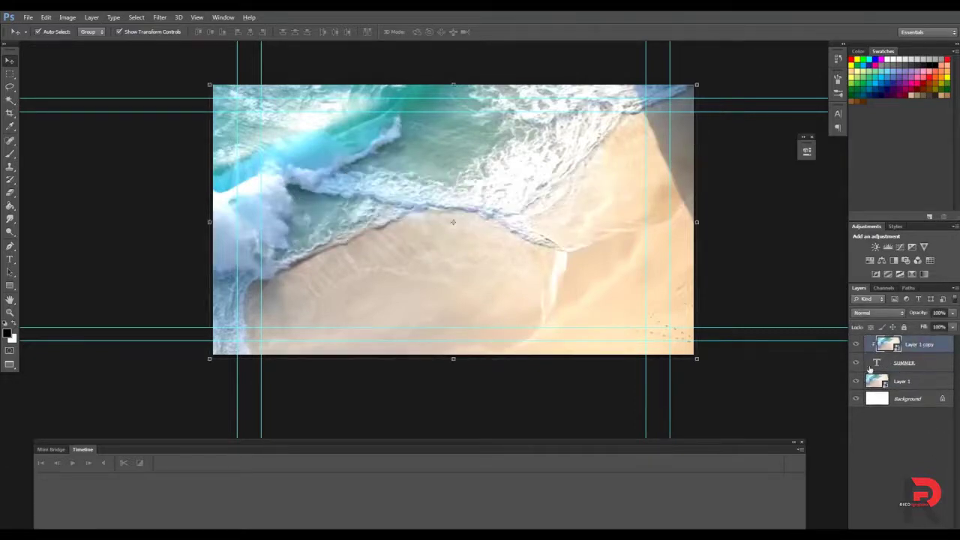
click(900, 381)
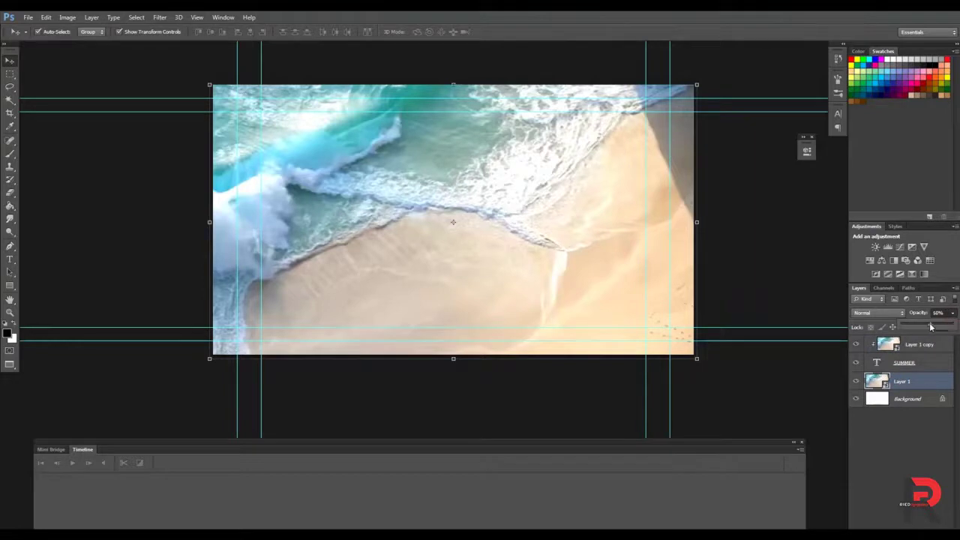
drag(930, 325, 915, 326)
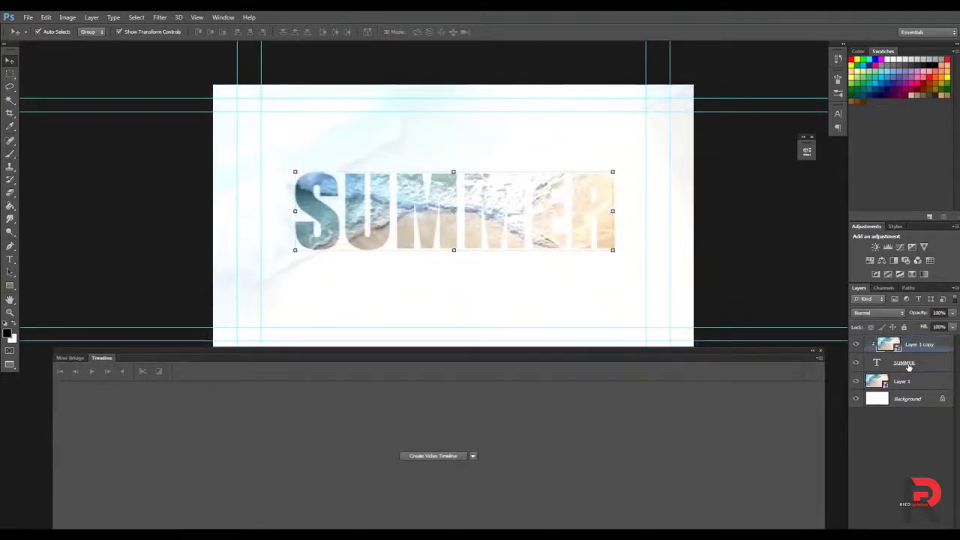
Add a drop shadow to the SUMMER layer and create the video timeline
right_click(904, 364)
click(803, 135)
click(546, 397)
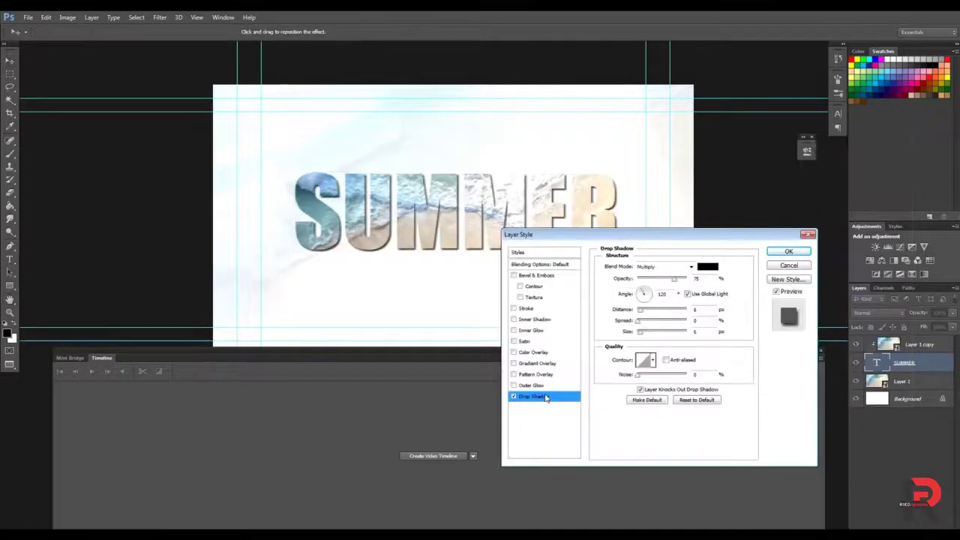
click(789, 251)
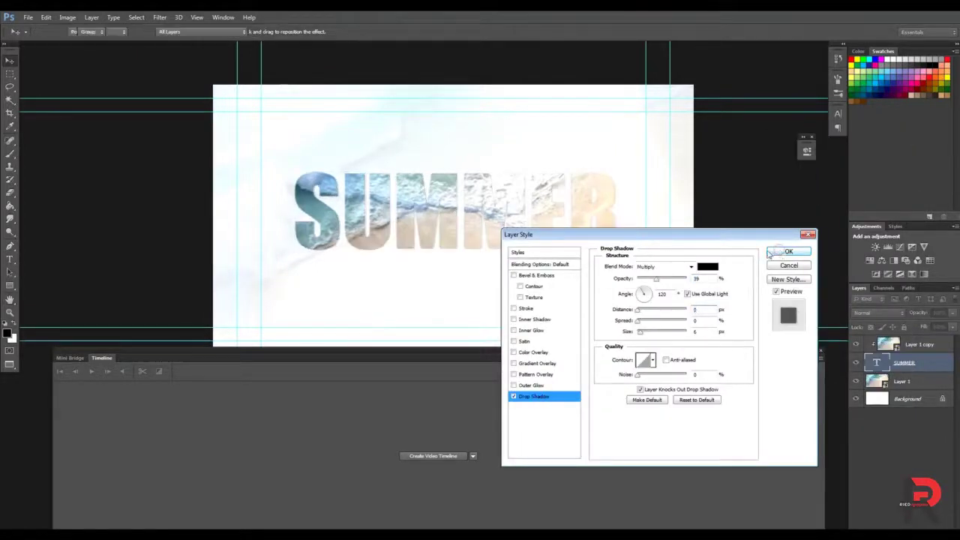
click(452, 457)
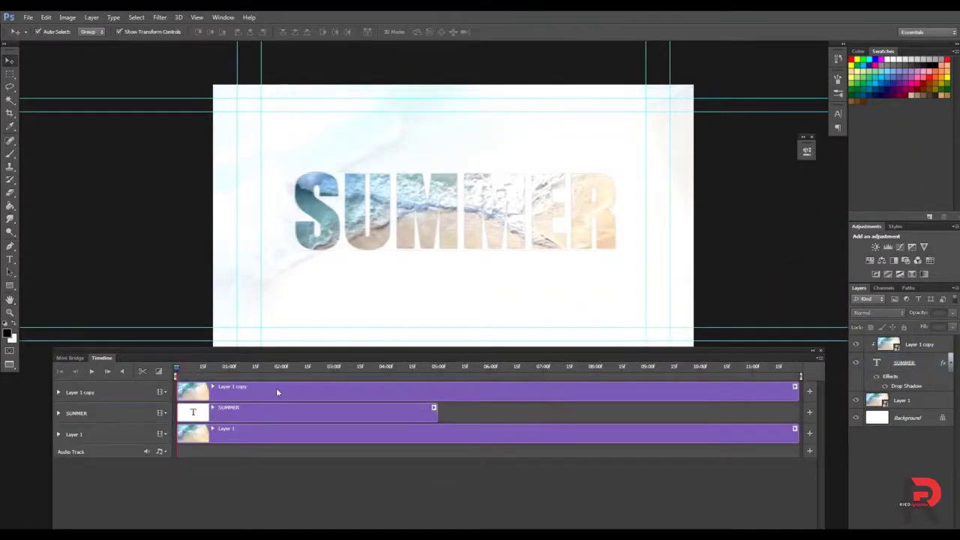
Extend the SUMMER clip to the end of the timeline while previewing playback
key(space)
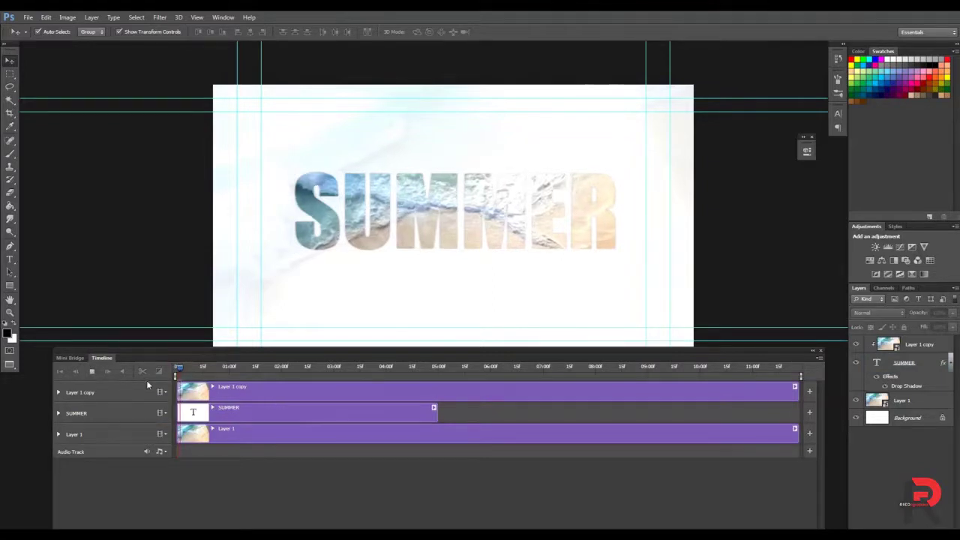
click(300, 413)
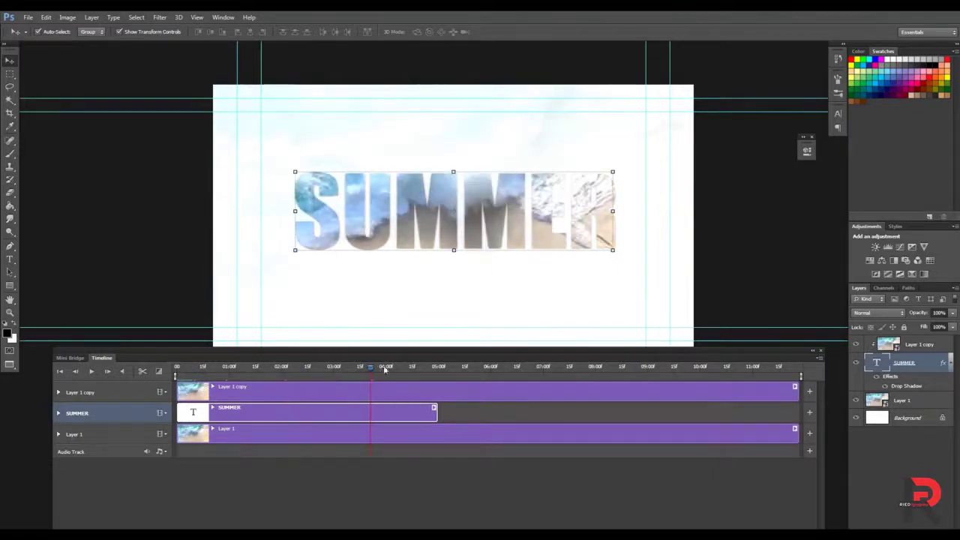
drag(433, 410, 796, 411)
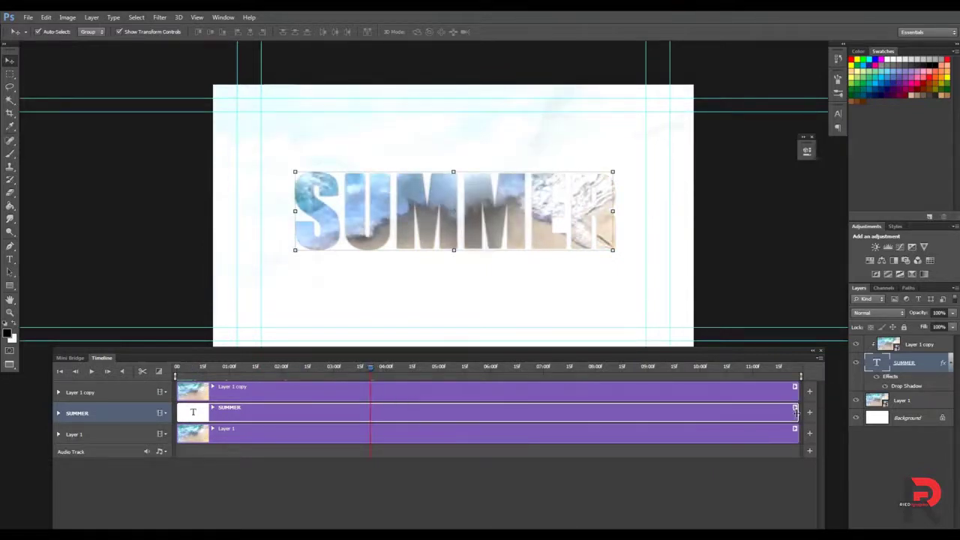
click(534, 495)
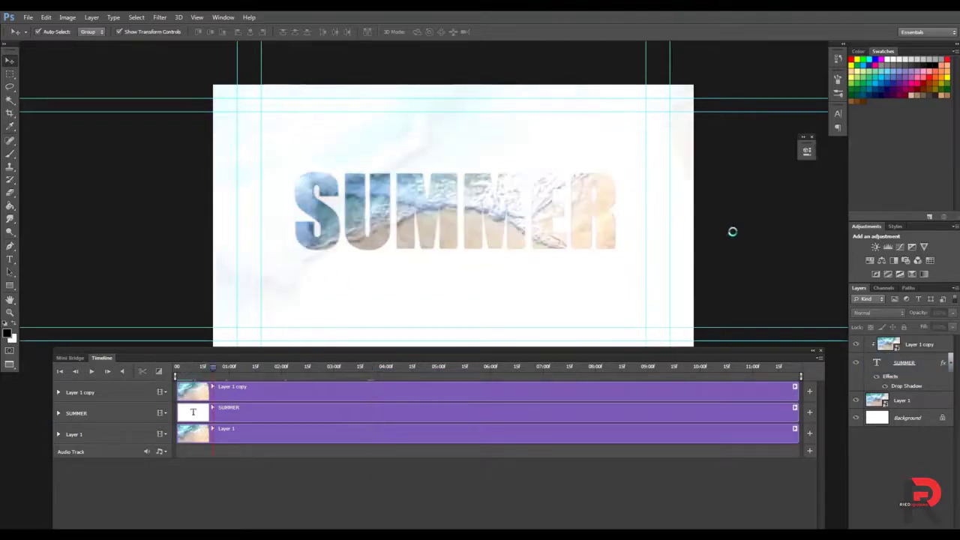
click(553, 217)
click(252, 417)
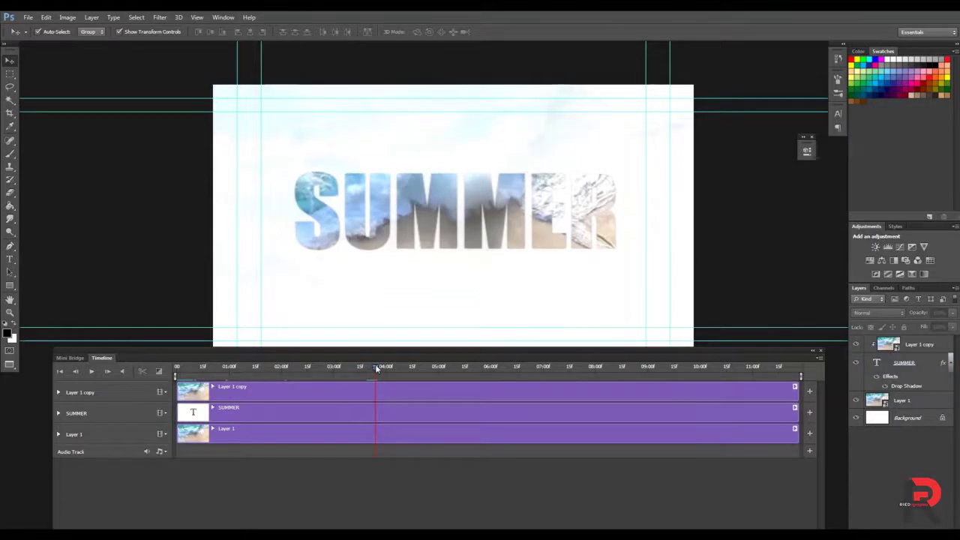
click(253, 413)
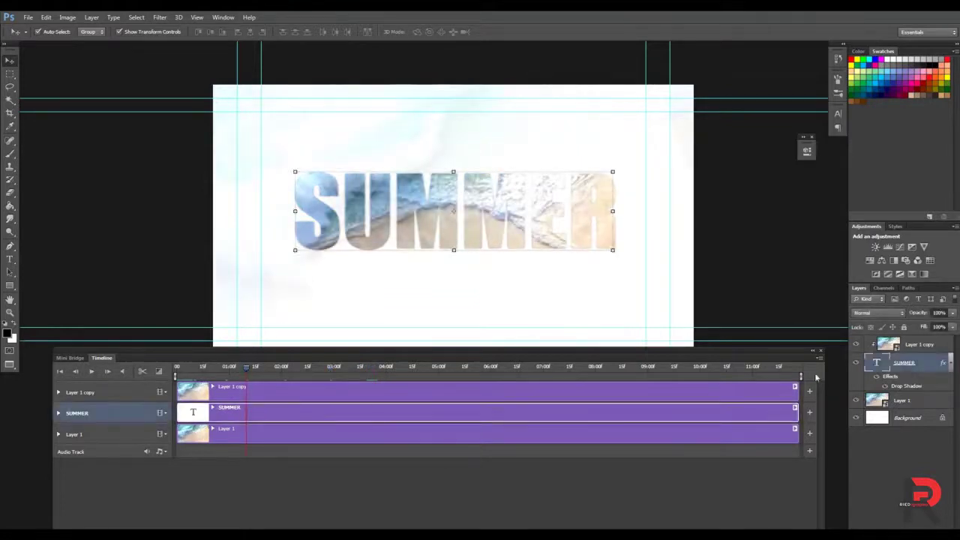
Convert the SUMMER layer to a smart object
right_click(899, 363)
click(847, 229)
ctrl+click(879, 364)
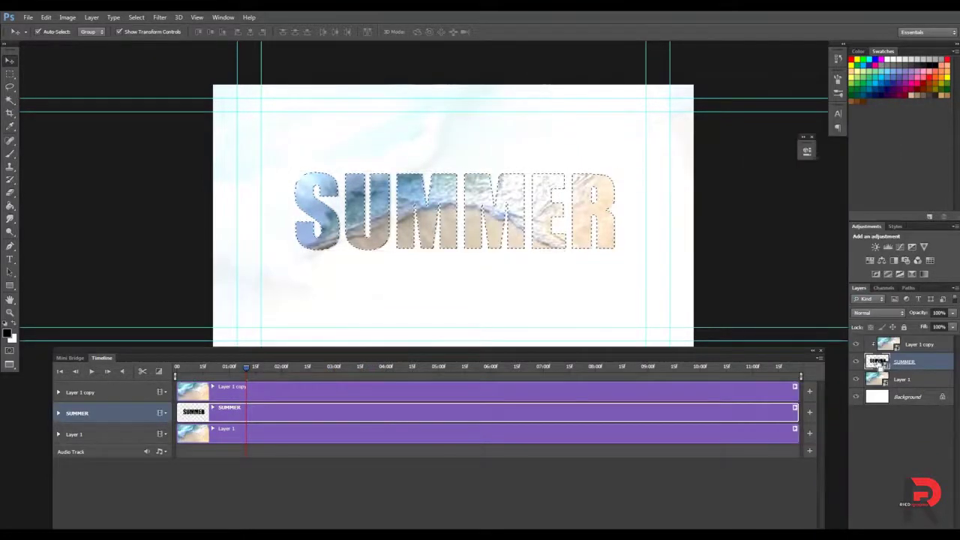
Open the SUMMER smart object's contents and fit the text on screen
double_click(879, 364)
click(521, 230)
click(480, 218)
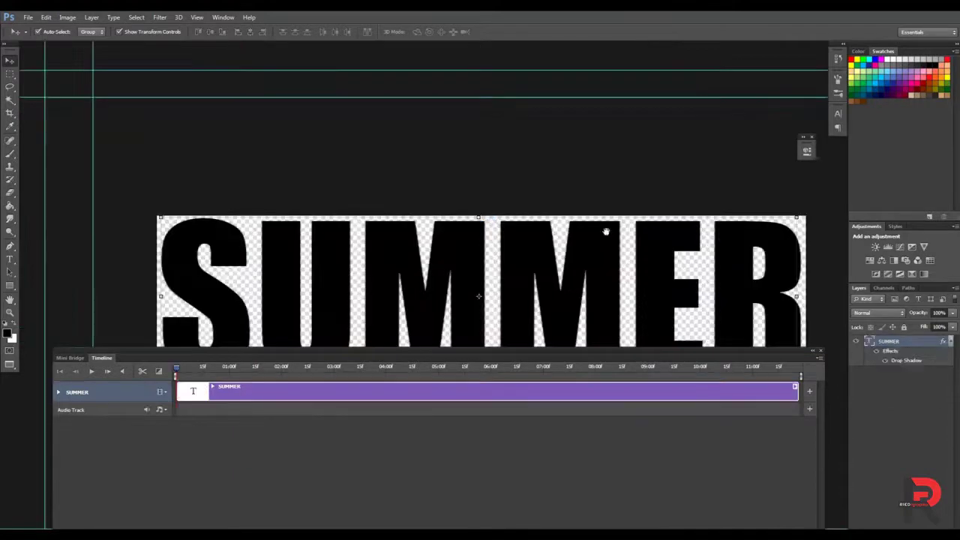
key(ctrl+0)
click(186, 378)
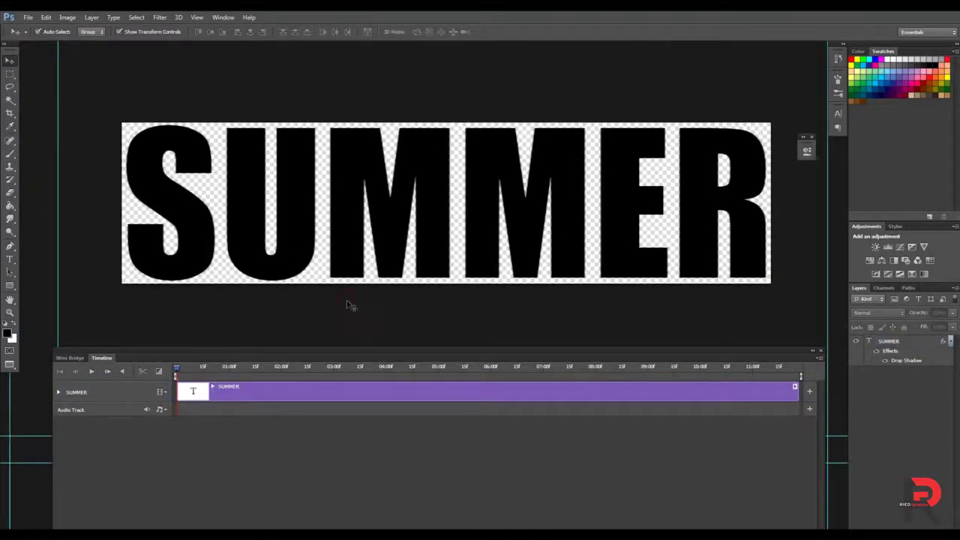
key(alt+period)
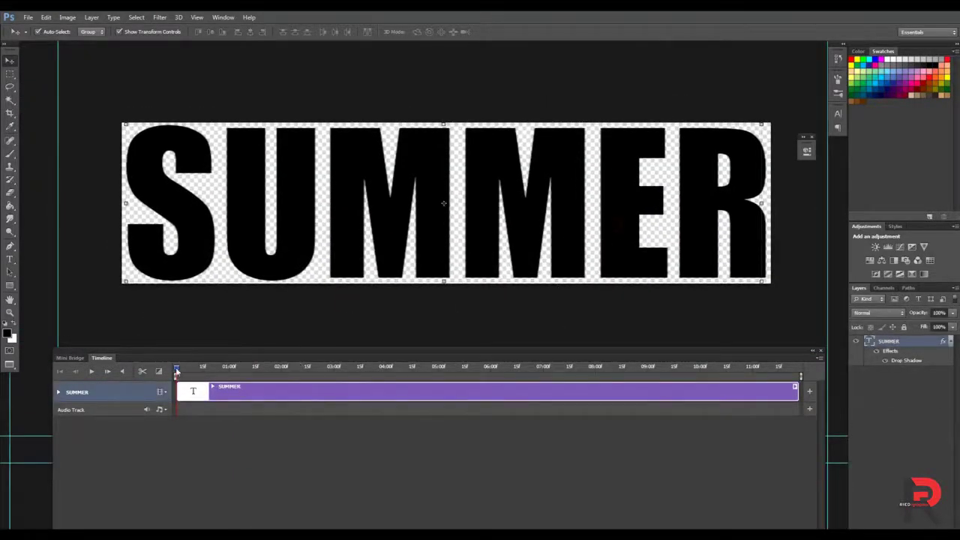
Set a Transform keyframe at 02:00 and shrink SUMMER to nothing at the start
click(164, 392)
click(59, 391)
click(59, 391)
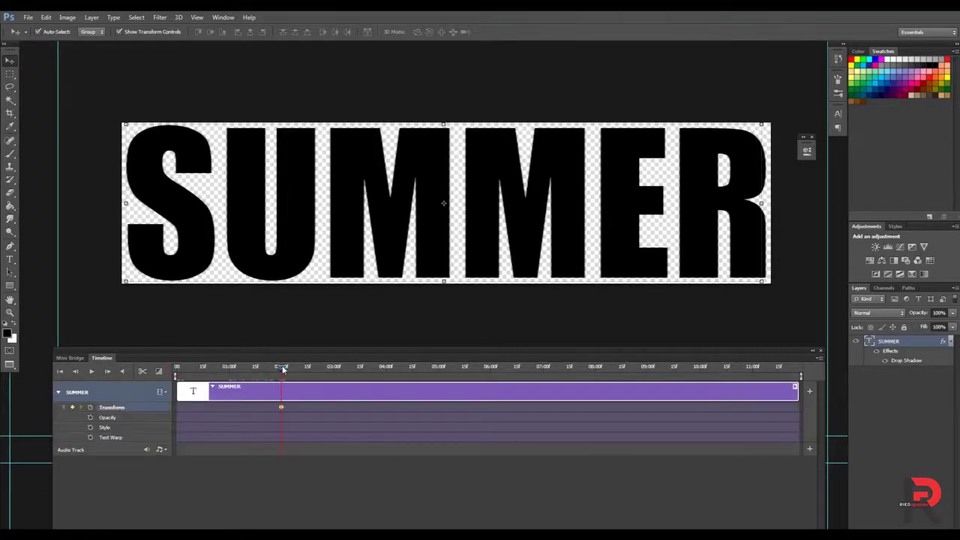
key(ctrl+t)
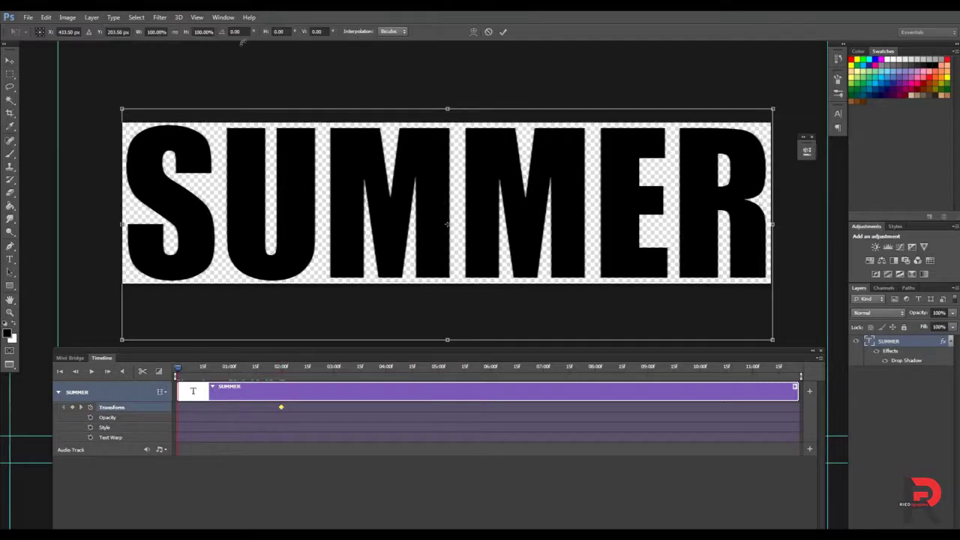
key(Down)
key(Down)
key(Down)
key(Down)
key(Down)
key(Down)
key(Down)
key(Down)
key(Down)
key(Down)
key(Down)
key(Down)
key(Down)
key(Down)
key(Down)
key(Down)
key(Down)
key(Down)
key(Down)
key(Down)
key(Down)
key(Down)
key(Down)
key(Down)
key(Down)
key(Down)
key(Down)
key(Down)
key(Down)
key(Down)
key(Down)
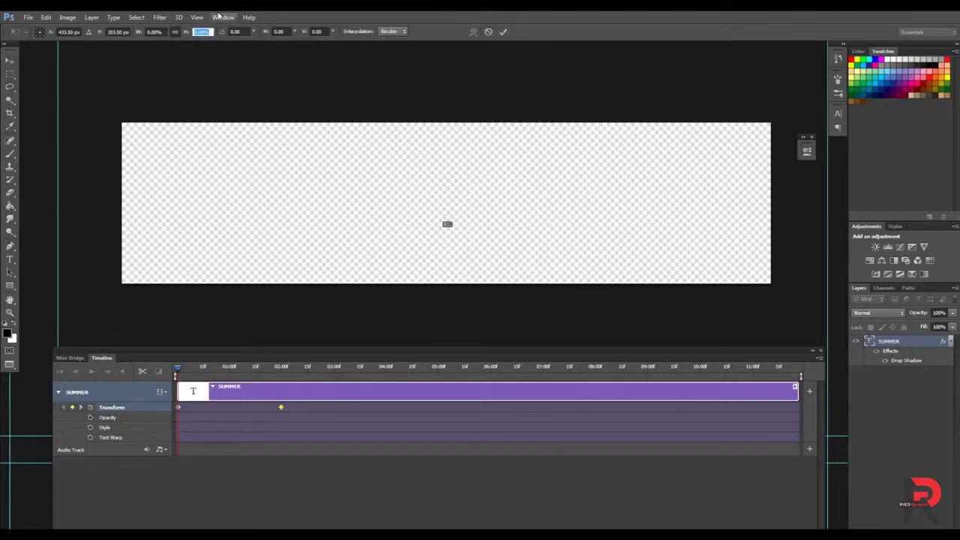
key(Return)
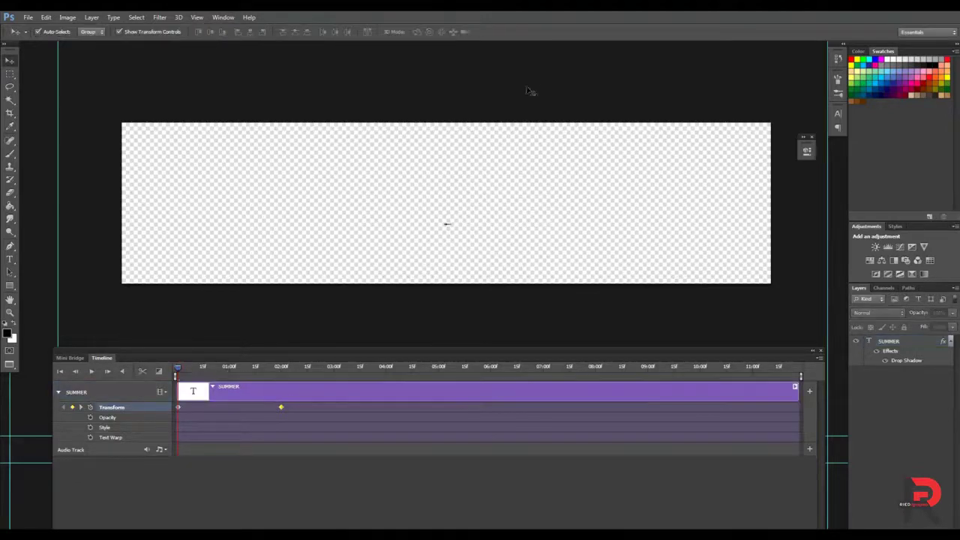
Hold SUMMER at full size with a 06:00 keyframe, then scale it far past the frame near 07:15
drag(180, 370, 279, 376)
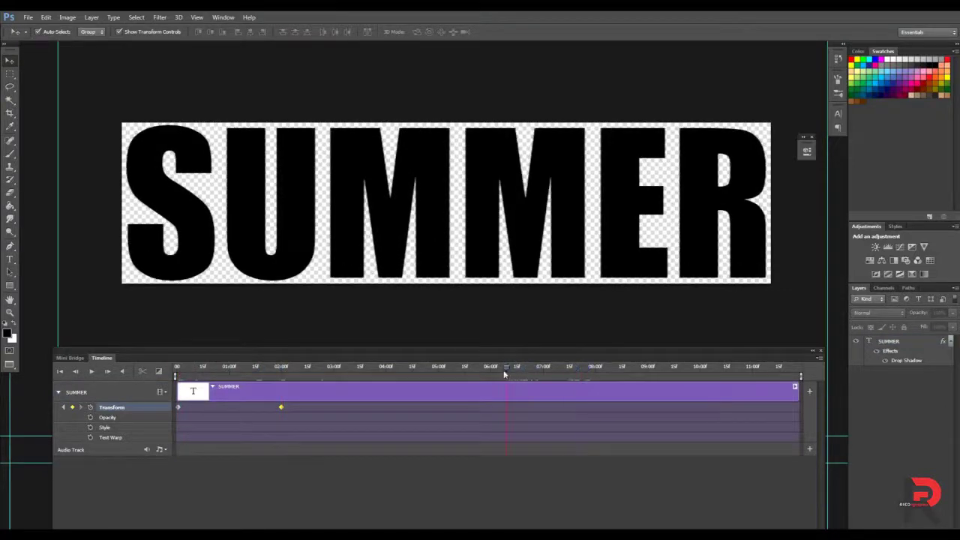
click(72, 406)
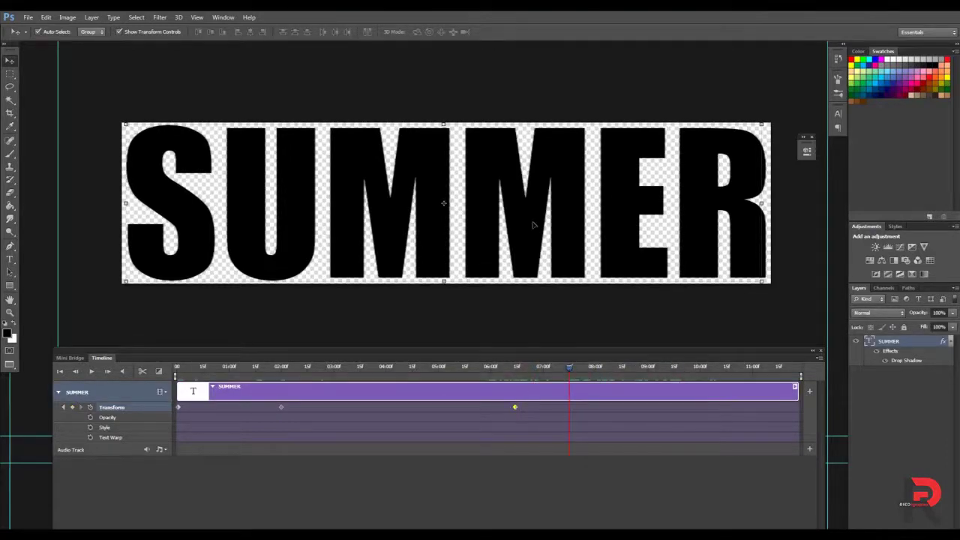
key(ctrl+minus)
key(ctrl+minus)
key(ctrl+minus)
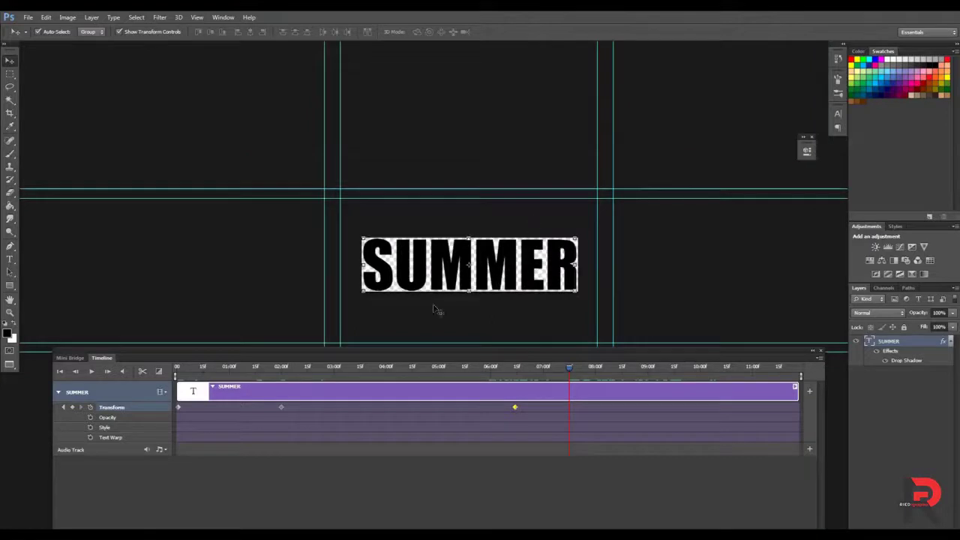
key(ctrl+t)
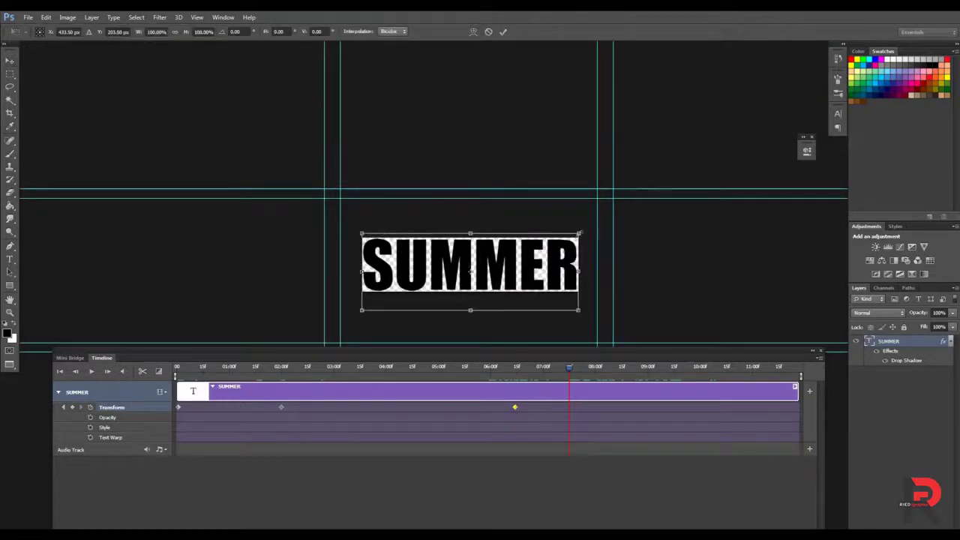
drag(579, 234, 808, 149)
drag(363, 310, 260, 347)
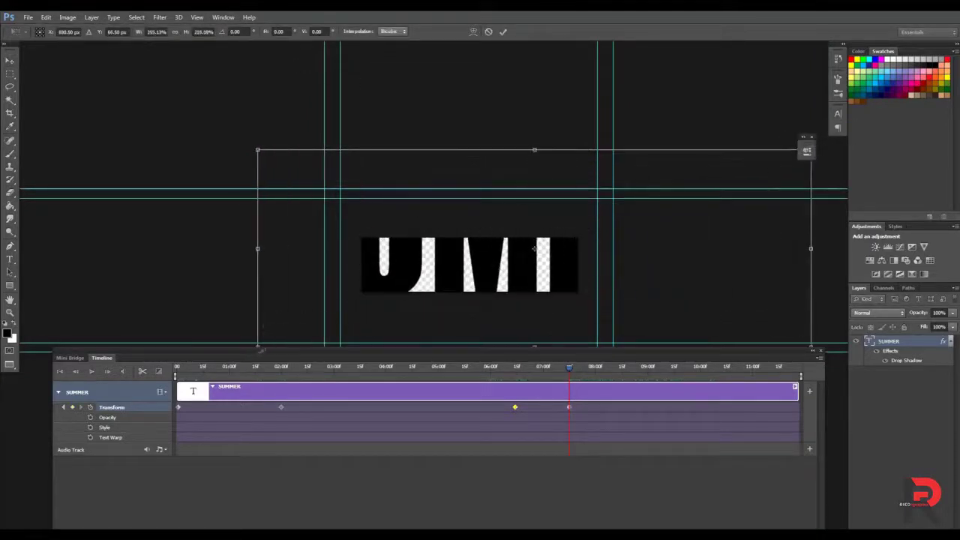
drag(525, 269, 454, 282)
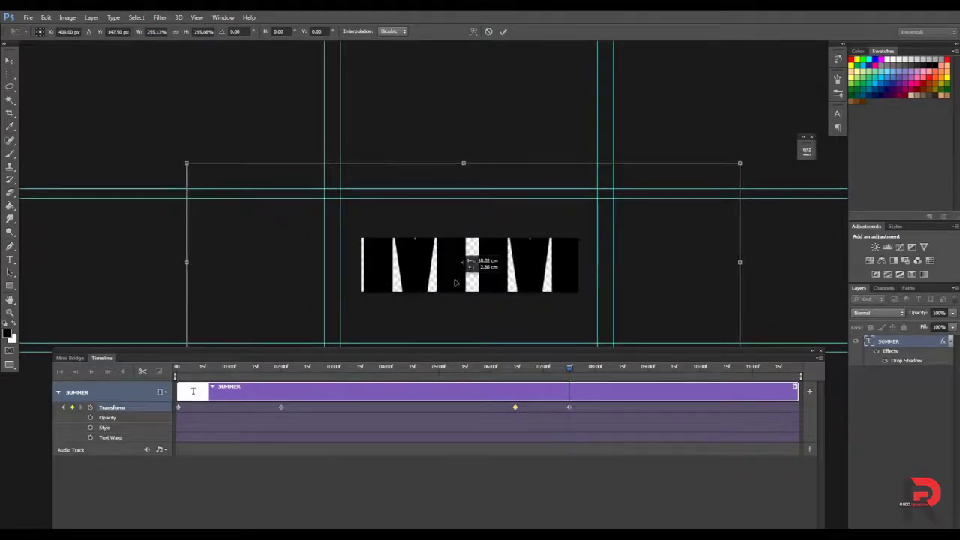
key(Return)
Preview the animation and trim the SUMMER clip to end at the last keyframe
click(279, 366)
key(space)
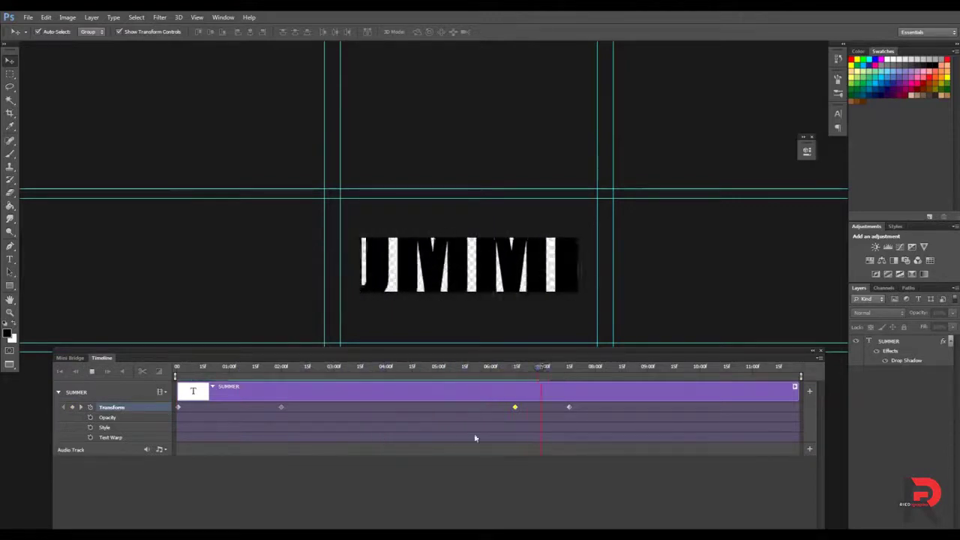
drag(796, 386, 568, 386)
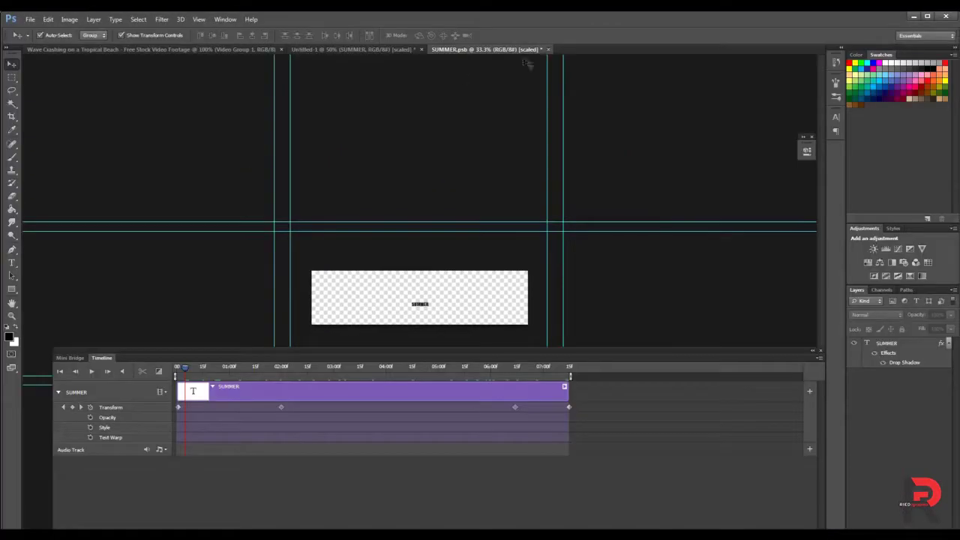
click(549, 53)
Save SUMMER.psb into the composition and trim Layer 1 copy and Layer 1 to end with SUMMER
click(443, 238)
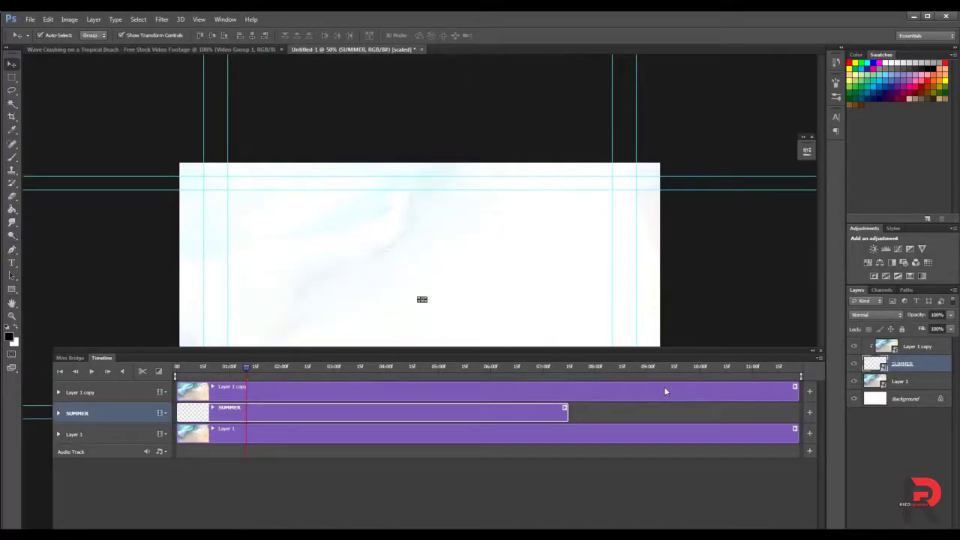
drag(795, 386, 567, 386)
click(735, 437)
drag(795, 433, 568, 434)
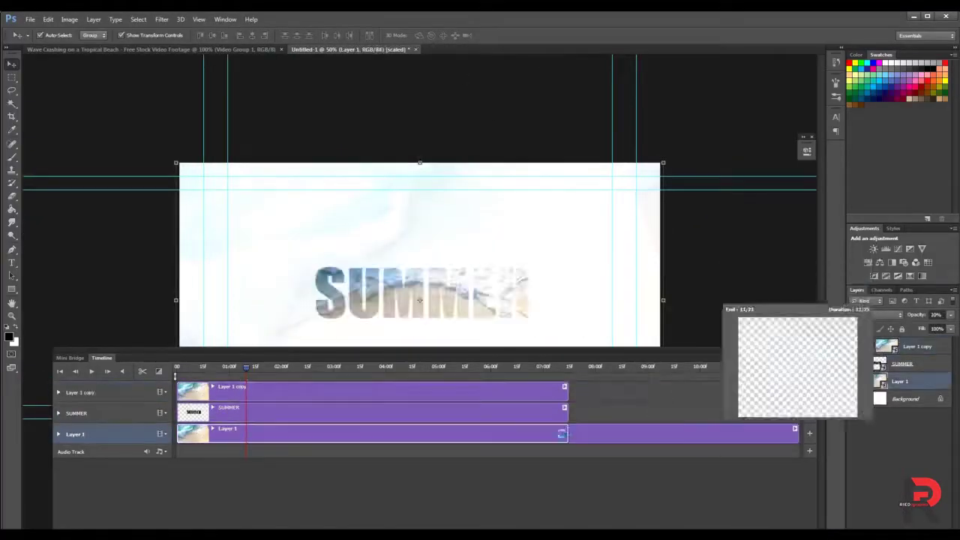
Preview the composition, then reopen the SUMMER smart object's contents
key(space)
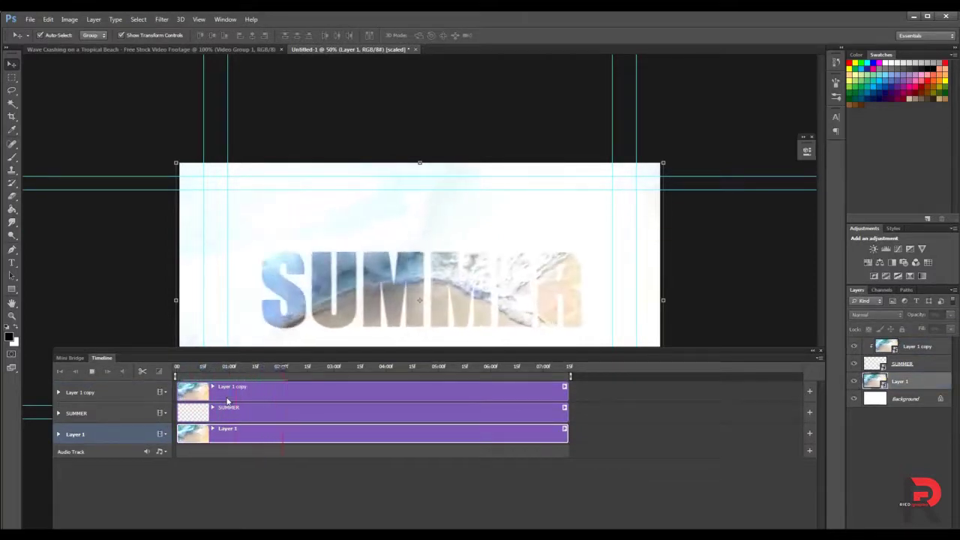
click(331, 418)
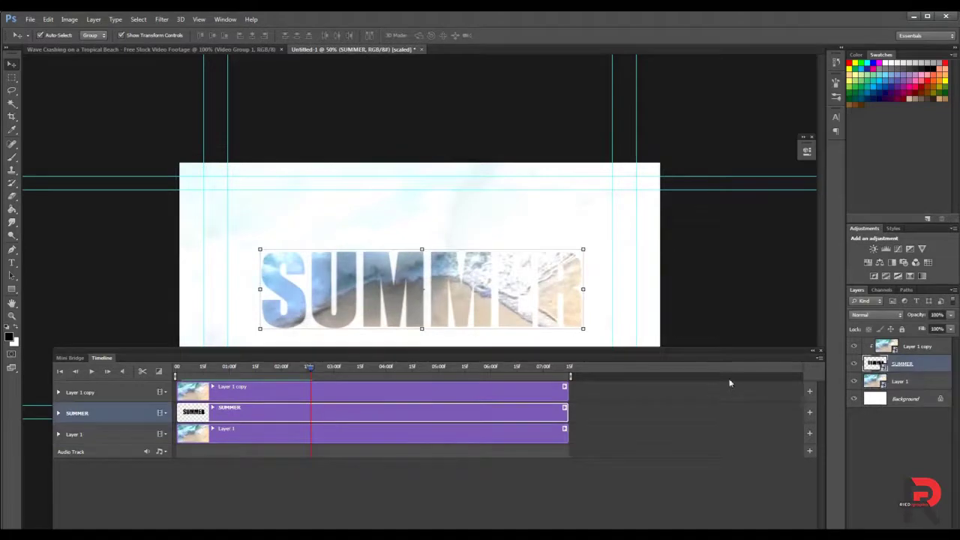
double_click(875, 364)
key(Return)
click(474, 215)
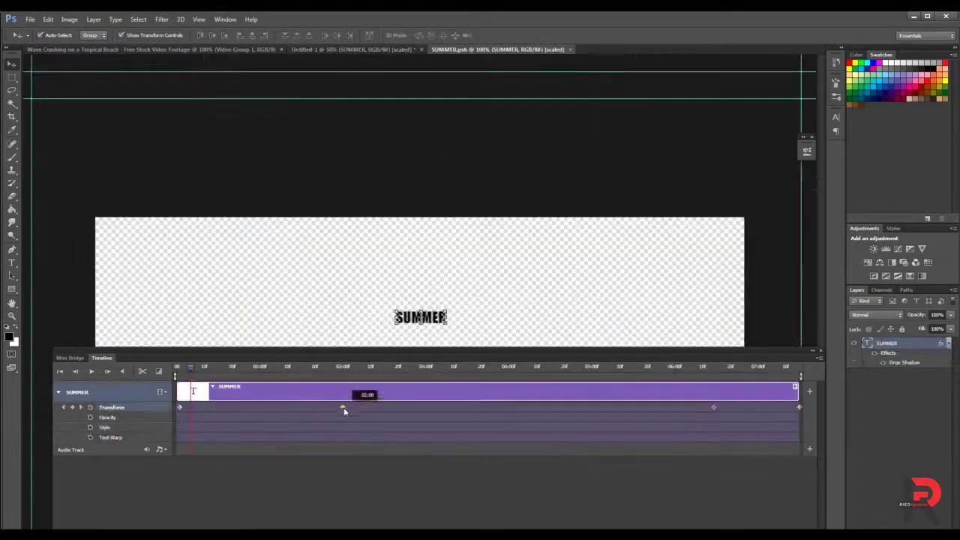
Move SUMMER's full-size keyframe from 02:00 to 20f, save, and play the composition
drag(343, 411, 234, 407)
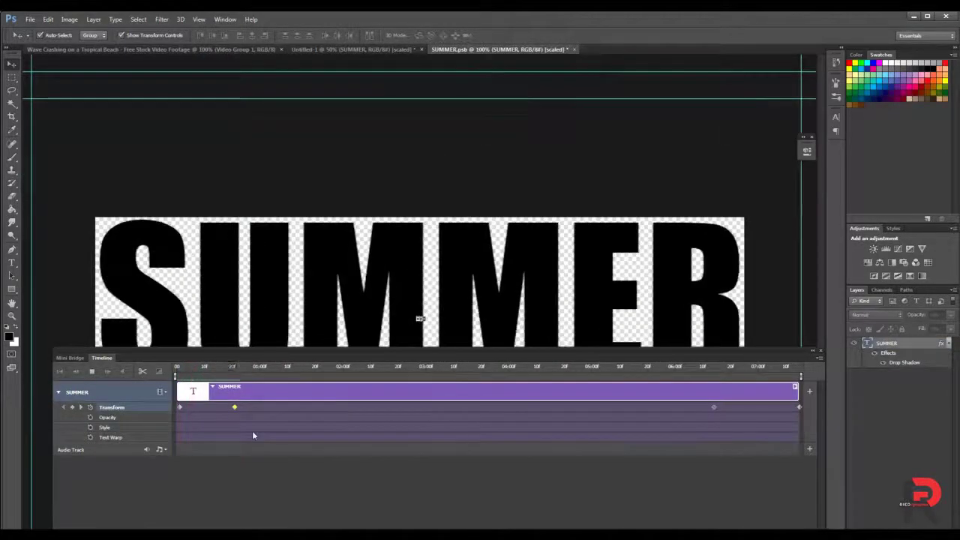
click(574, 51)
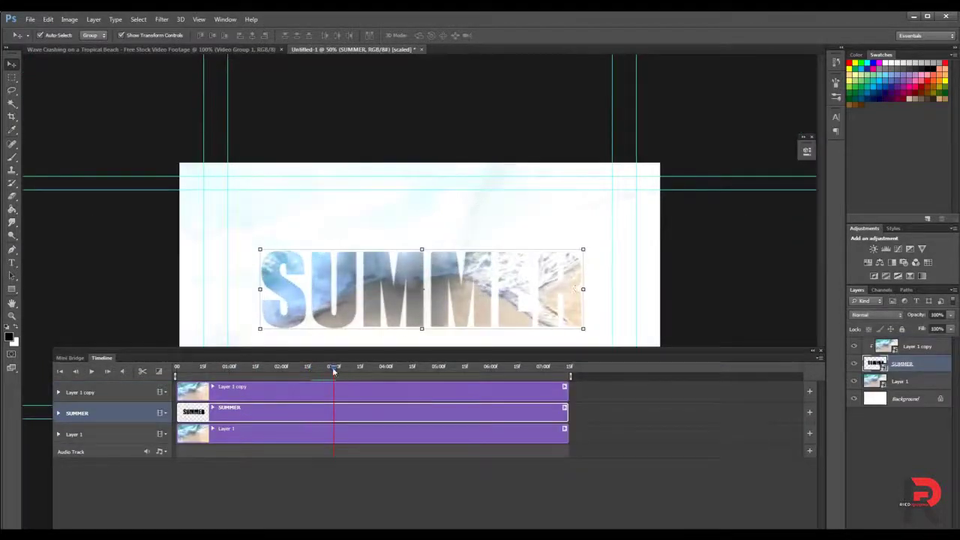
key(space)
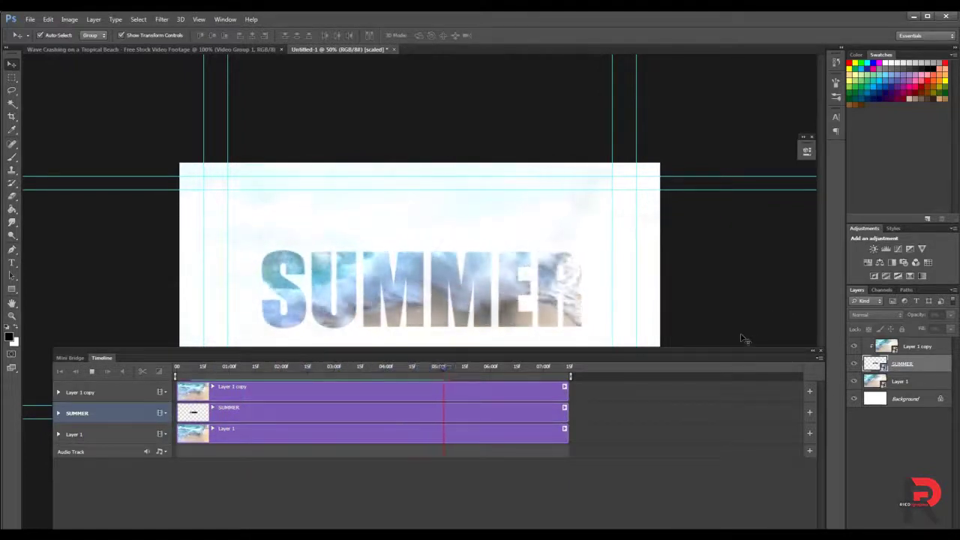
click(505, 238)
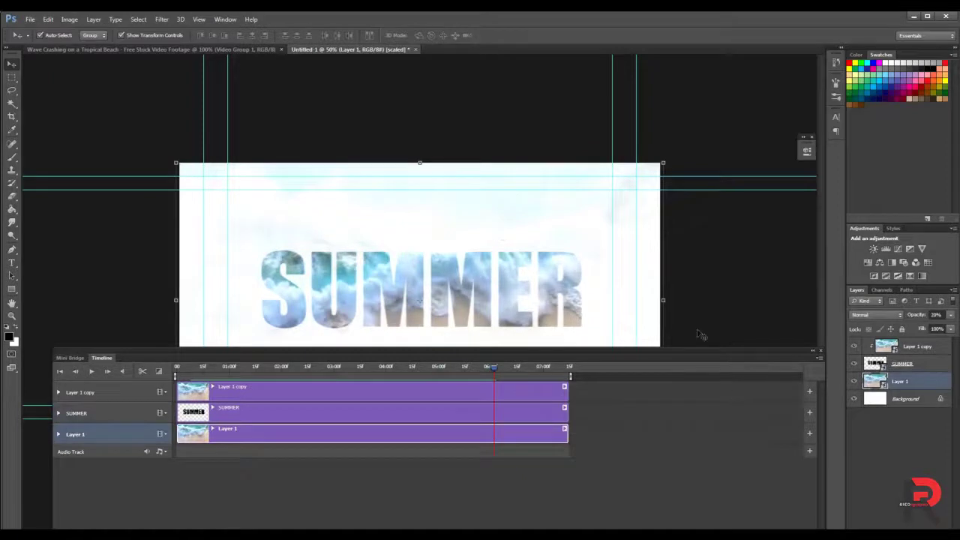
click(105, 236)
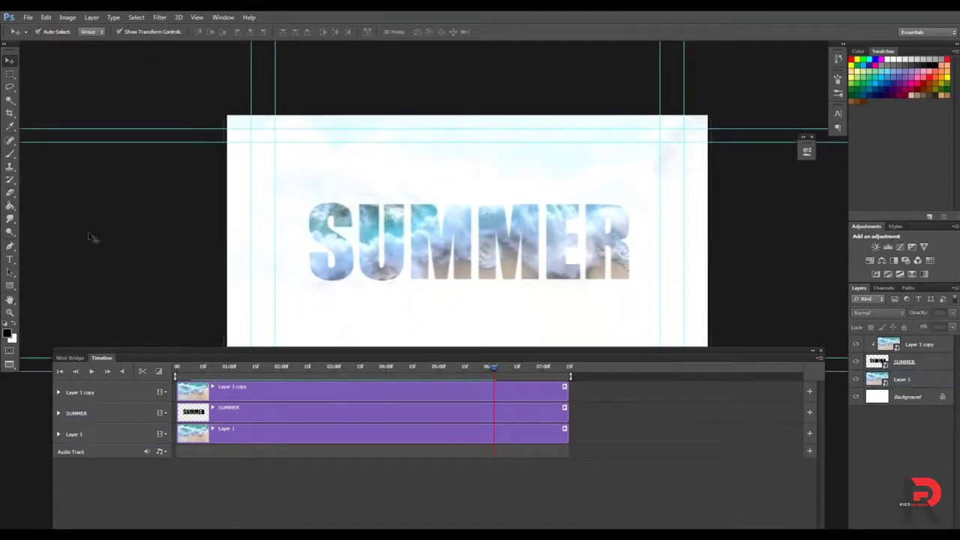
Type 'Gateaway' in a script font, enlarge it and place it over the SUMMER letters
key(t)
click(393, 179)
text(Gateway)
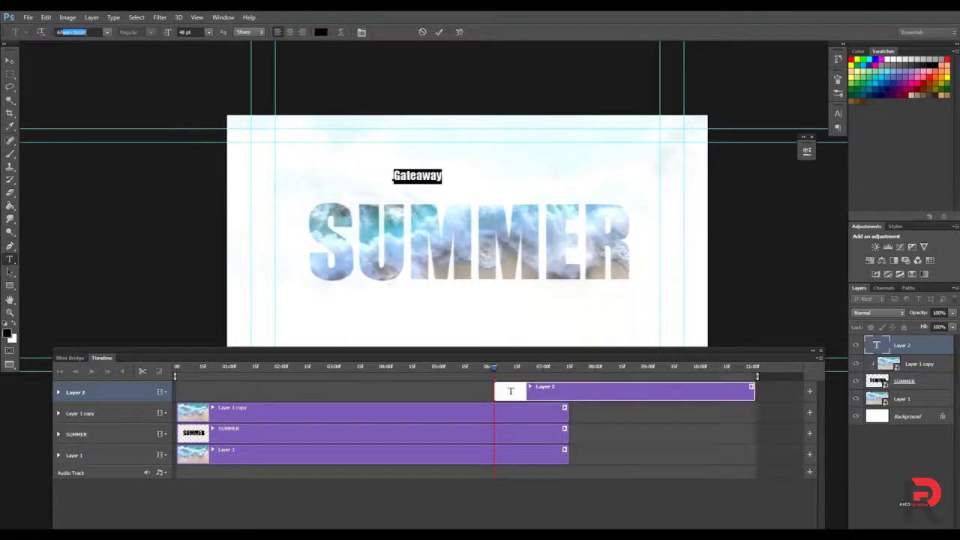
click(9, 60)
drag(434, 171, 568, 133)
drag(540, 161, 516, 274)
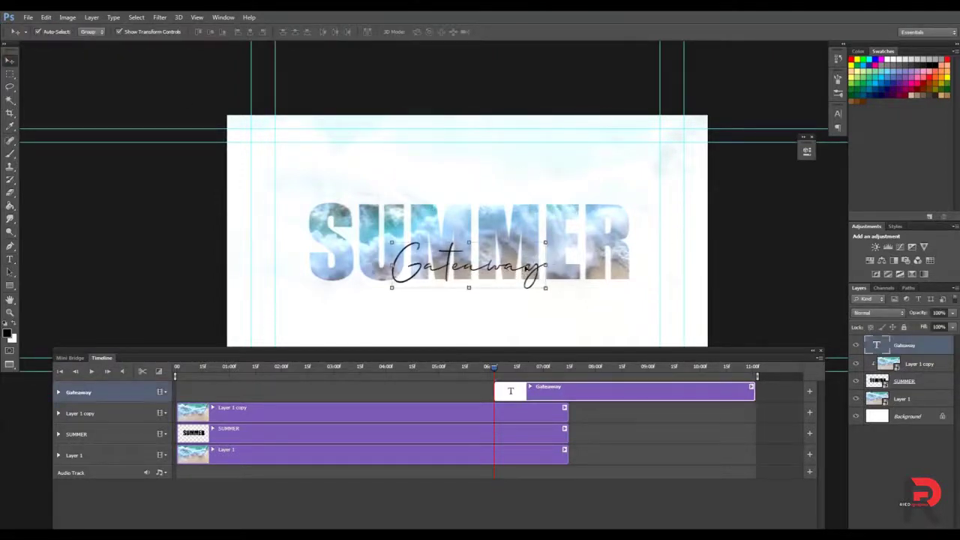
Start the Gateaway clip about 2.5 seconds (02:15) in and convert it to a smart object
click(735, 274)
drag(516, 395, 332, 393)
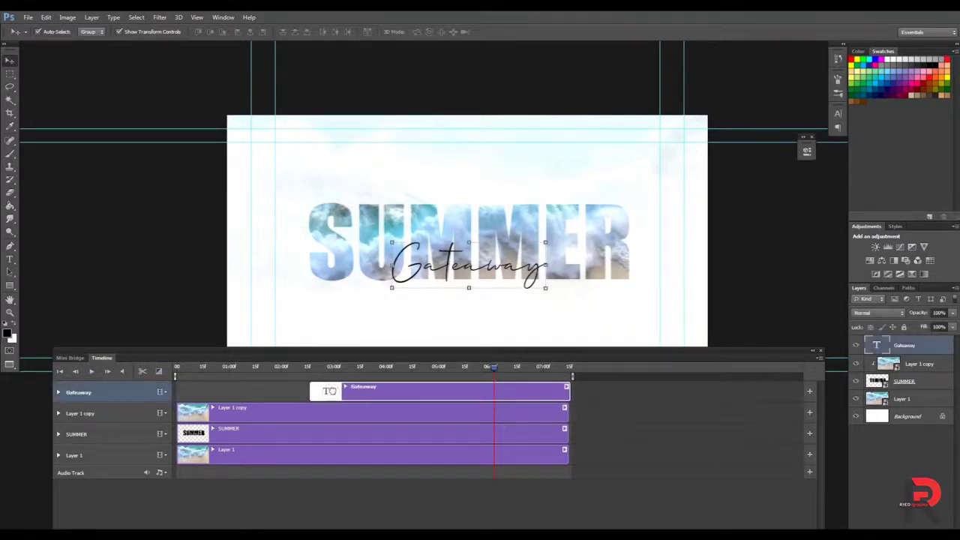
click(304, 368)
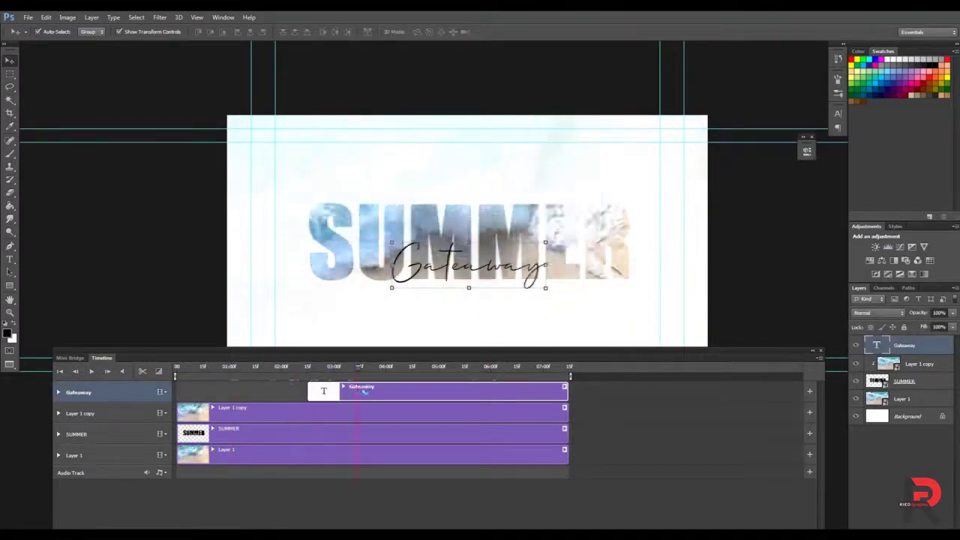
right_click(901, 354)
click(826, 180)
double_click(877, 344)
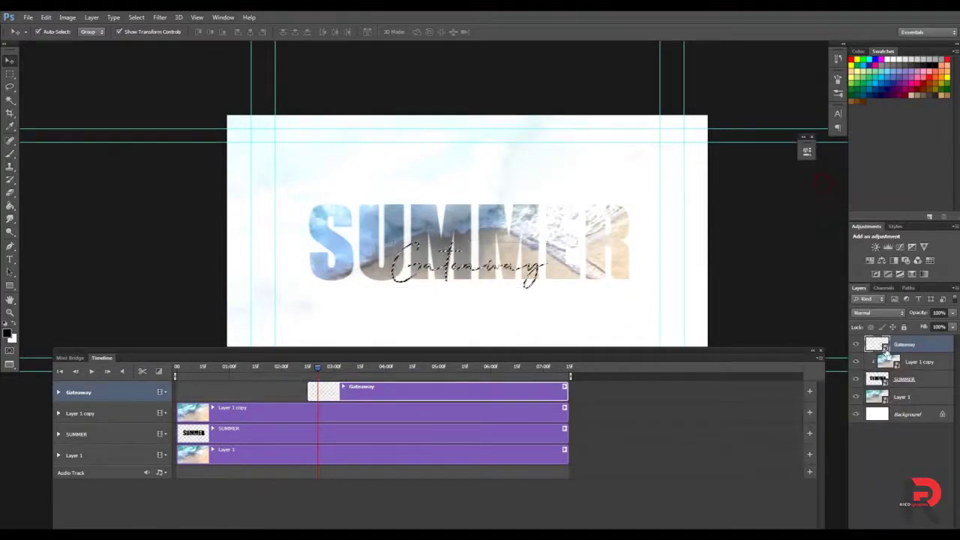
Set Gateaway's first Transform keyframe with the text mostly off the left of the canvas
click(480, 213)
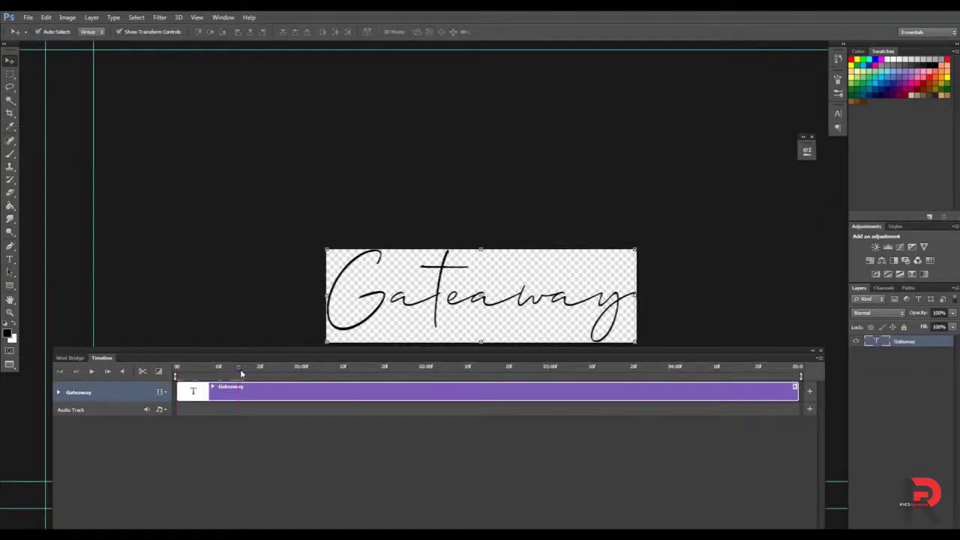
click(59, 392)
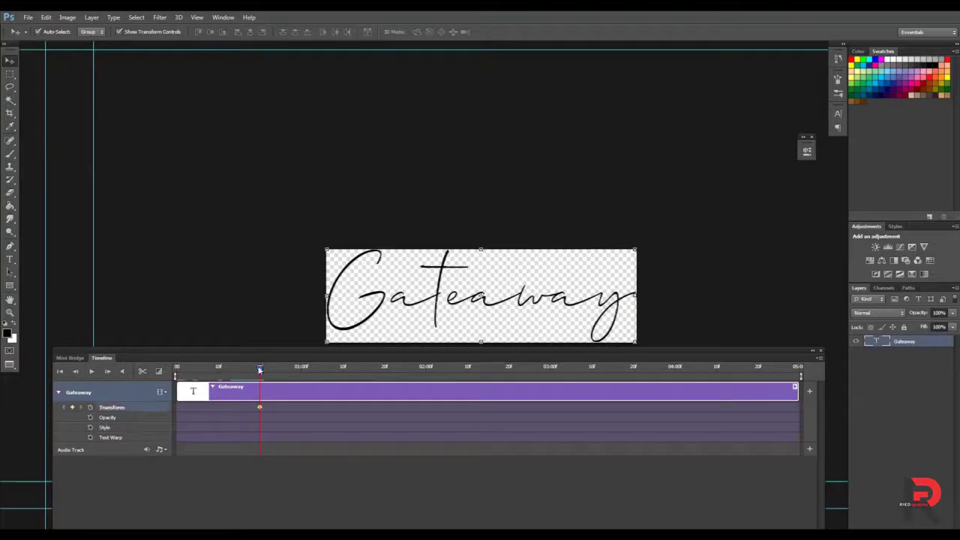
drag(567, 305, 285, 306)
click(335, 367)
At the clip's end, move the Gateaway text off the right edge and preview the slide
drag(716, 367, 820, 373)
drag(369, 297, 672, 300)
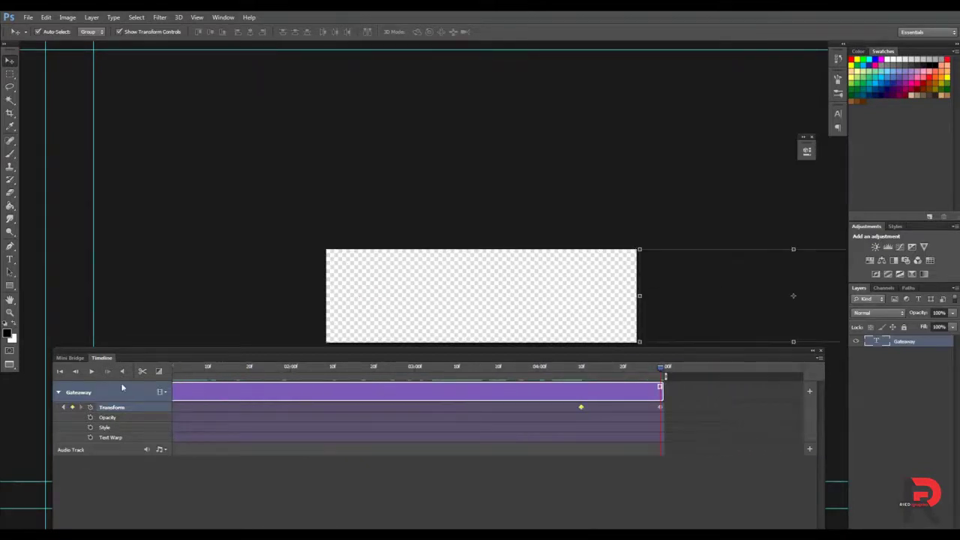
key(space)
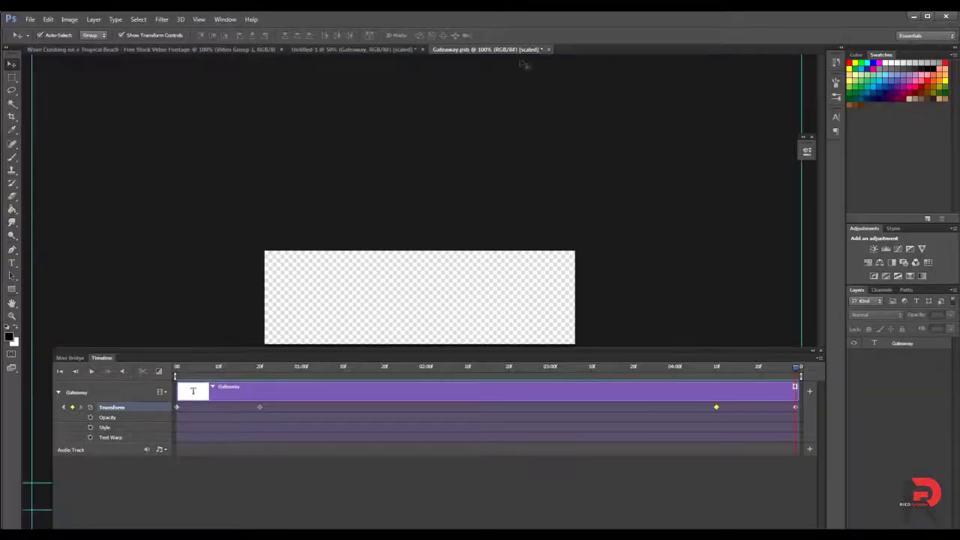
Close Gateaway.psb, saving changes into the composition, and preview the animation
click(546, 49)
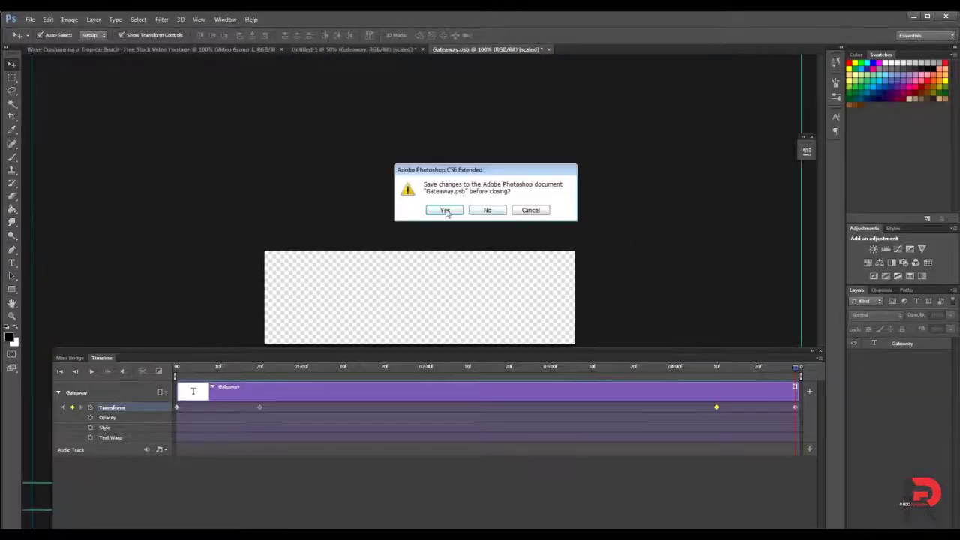
click(490, 208)
key(space)
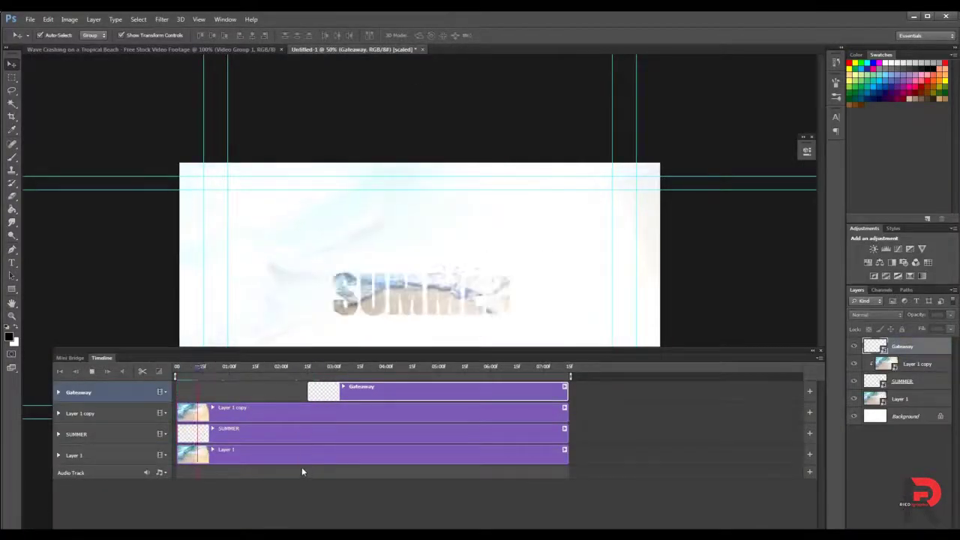
Start the Gateaway clip earlier, move its first Transform keyframe earlier and its last slightly later
drag(324, 390, 268, 391)
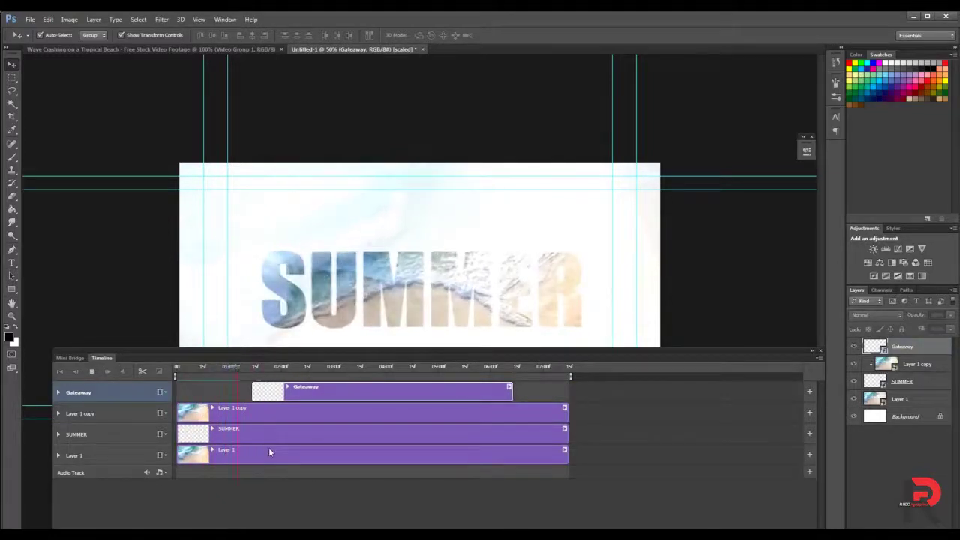
key(space)
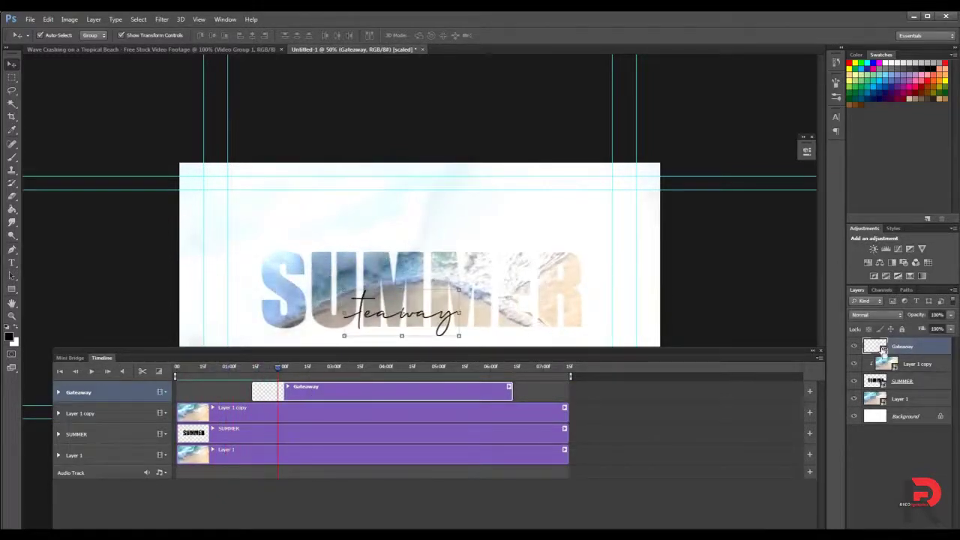
double_click(883, 347)
drag(256, 409, 232, 408)
key(space)
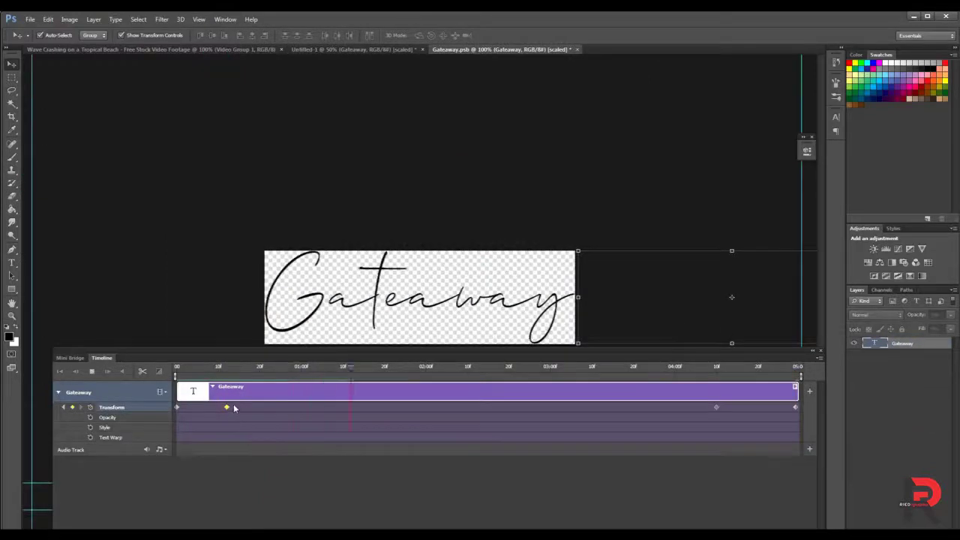
drag(716, 407, 738, 407)
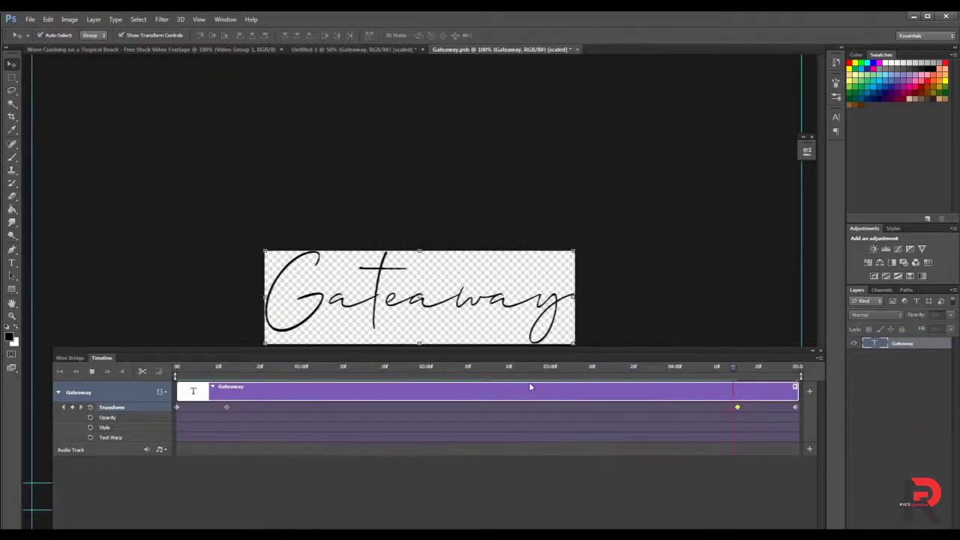
Close Gateaway.psb, saving changes, and preview the updated composition
click(576, 49)
key(Return)
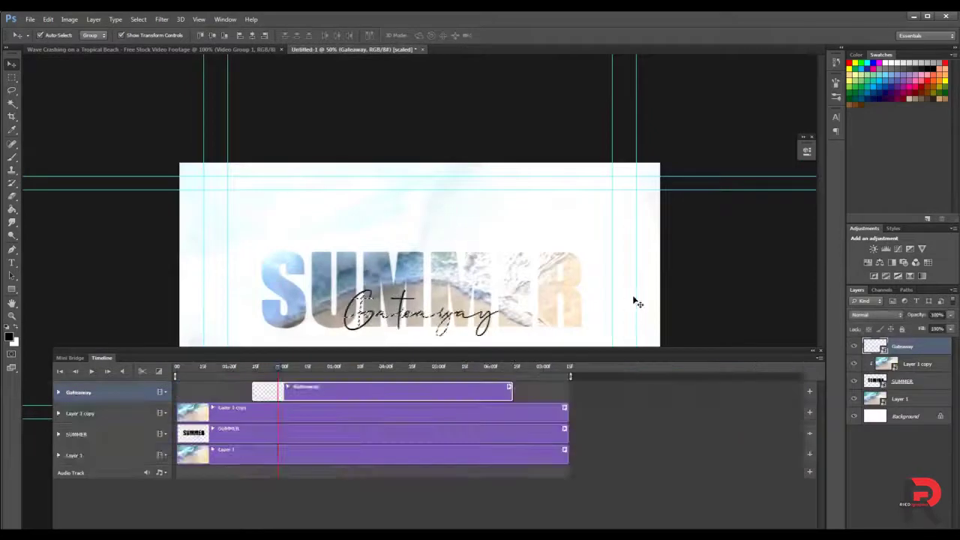
key(space)
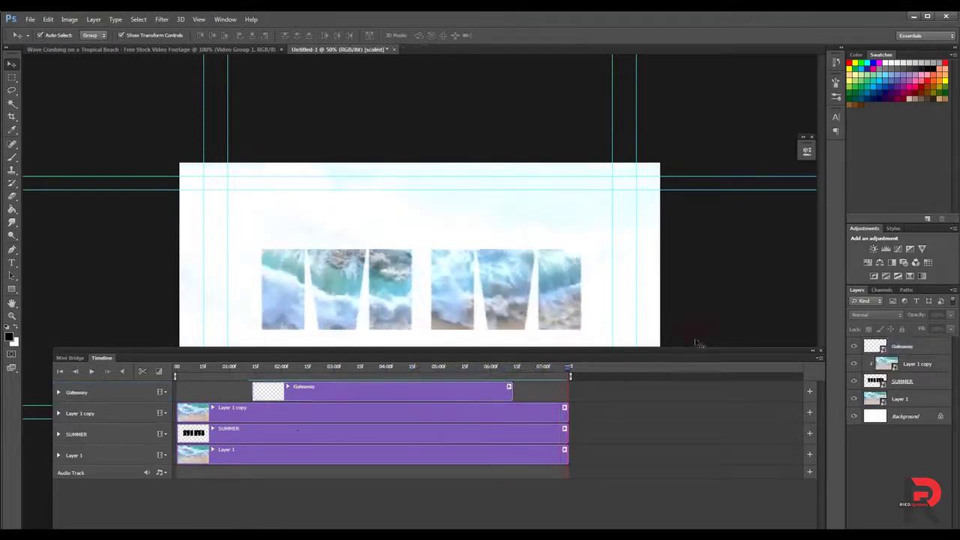
Open SUMMER.psb's contents, scrub to its zoomed-in last frame, then return to the composition
click(282, 411)
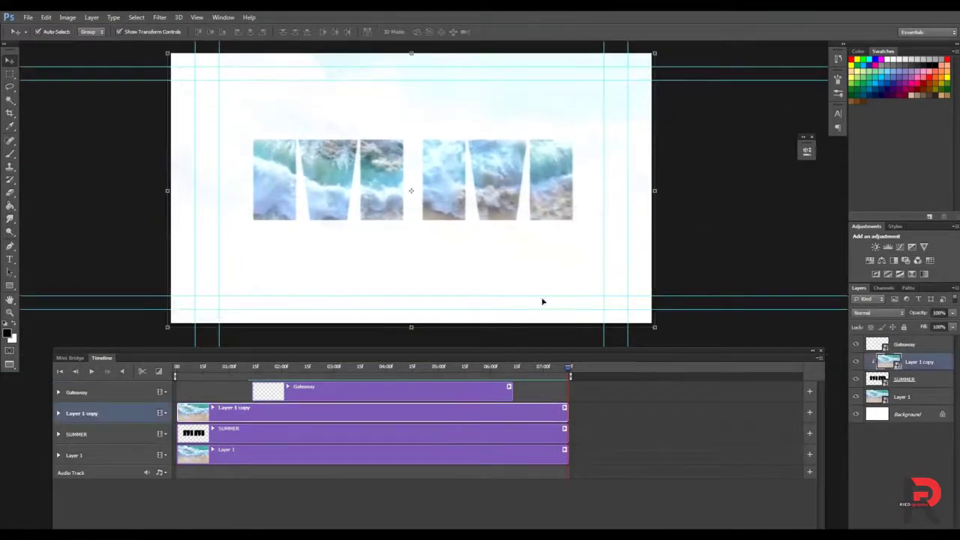
click(282, 434)
double_click(193, 432)
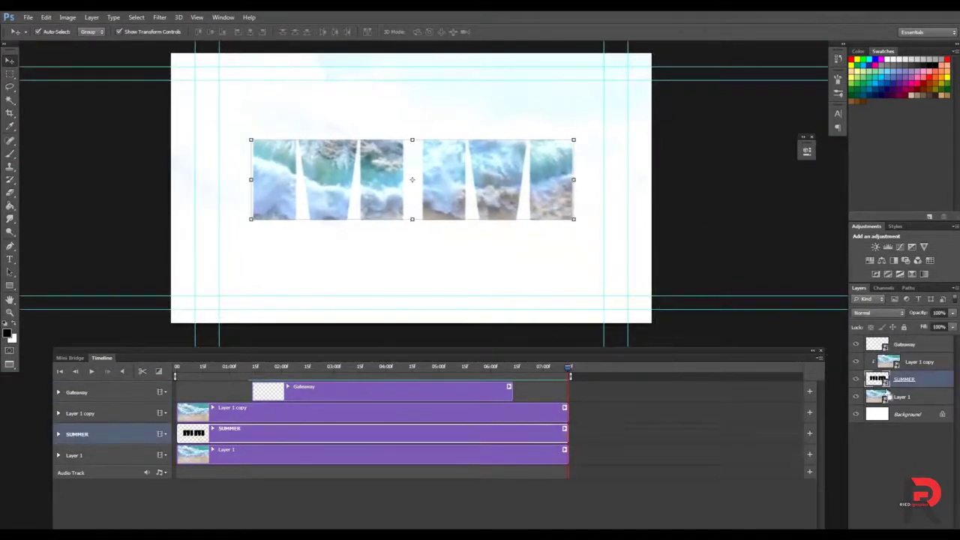
click(525, 233)
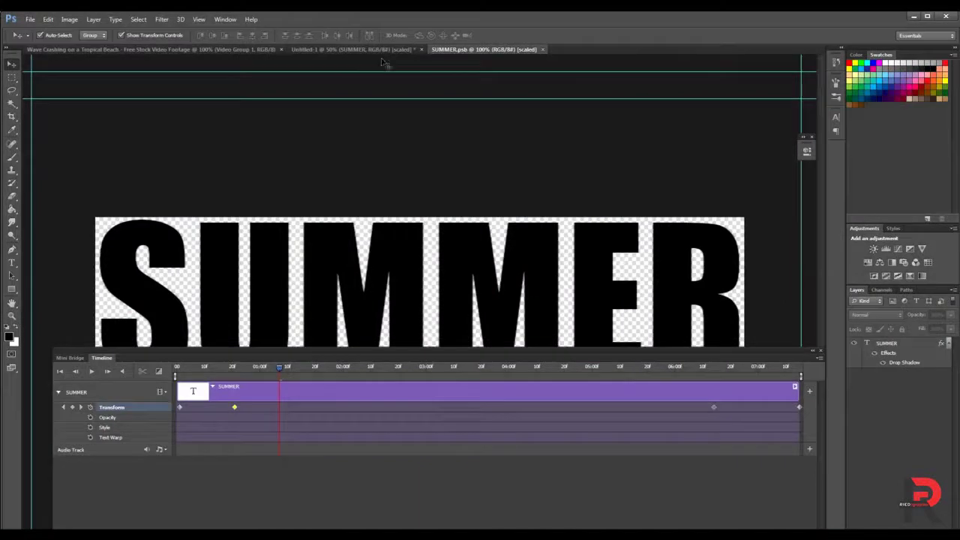
drag(279, 377, 800, 385)
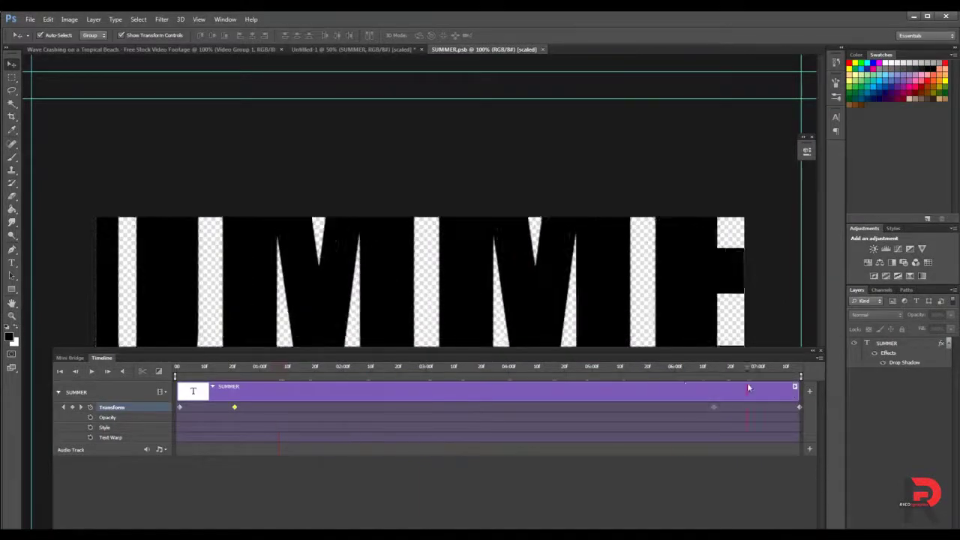
click(315, 50)
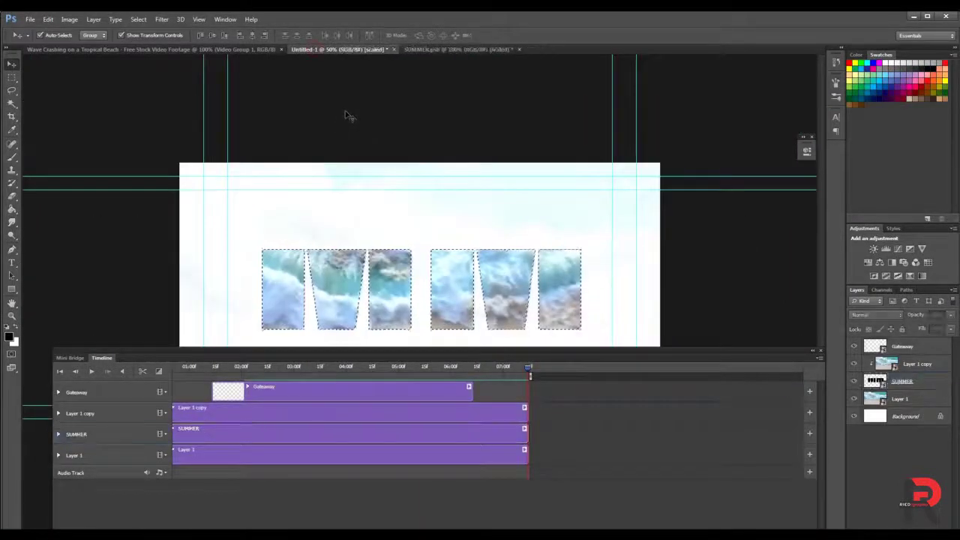
Check the composition's image size, then enlarge SUMMER.psb's canvas to 45.16 x 38 cm
key(ctrl+alt+i)
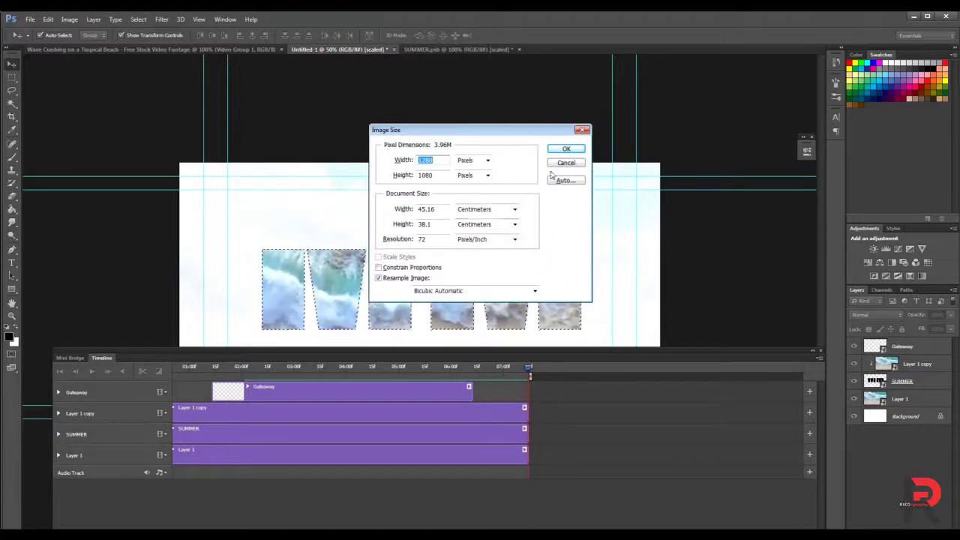
click(566, 162)
click(458, 50)
key(ctrl+alt+c)
text(38.)
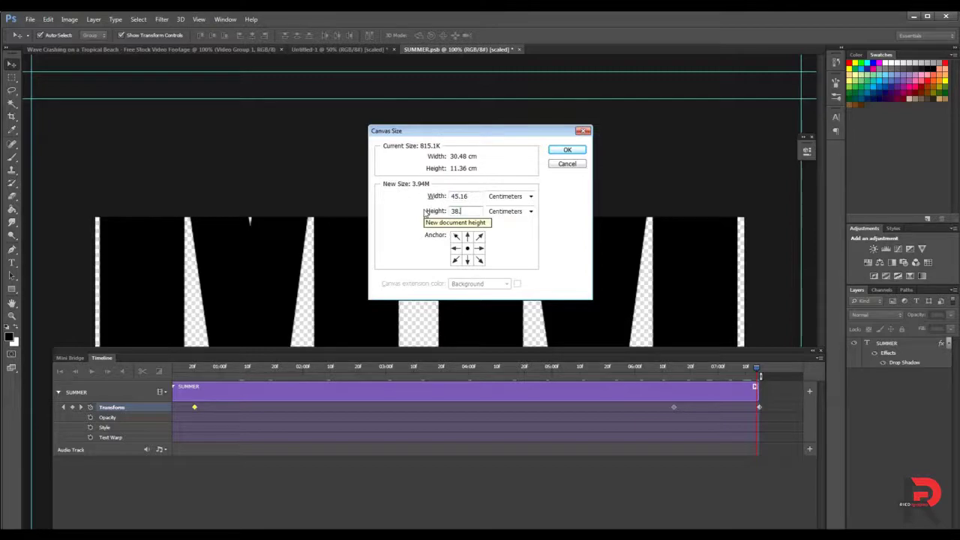
key(Return)
key(ctrl+minus)
key(ctrl+minus)
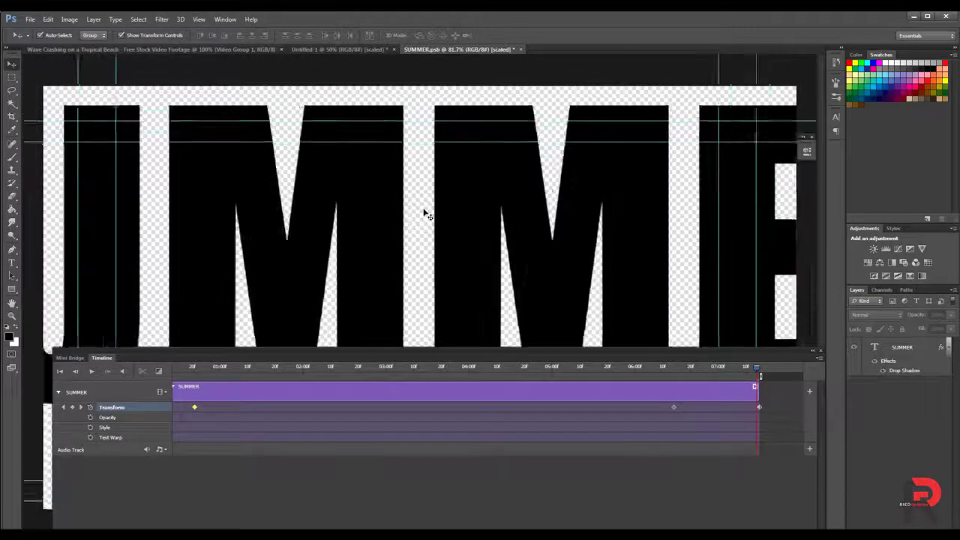
key(ctrl+minus)
Scale the SUMMER letters up to fill the canvas and save them back into the composition
click(520, 231)
key(ctrl+t)
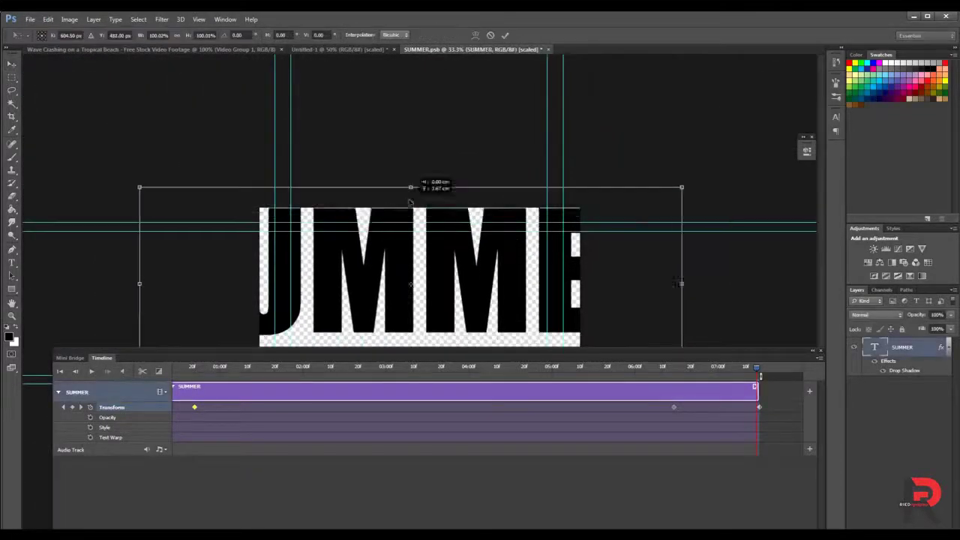
drag(722, 189, 737, 180)
mouse_move(248, 365)
mouse_down()
mouse_move(150, 396)
mouse_move(66, 441)
mouse_up()
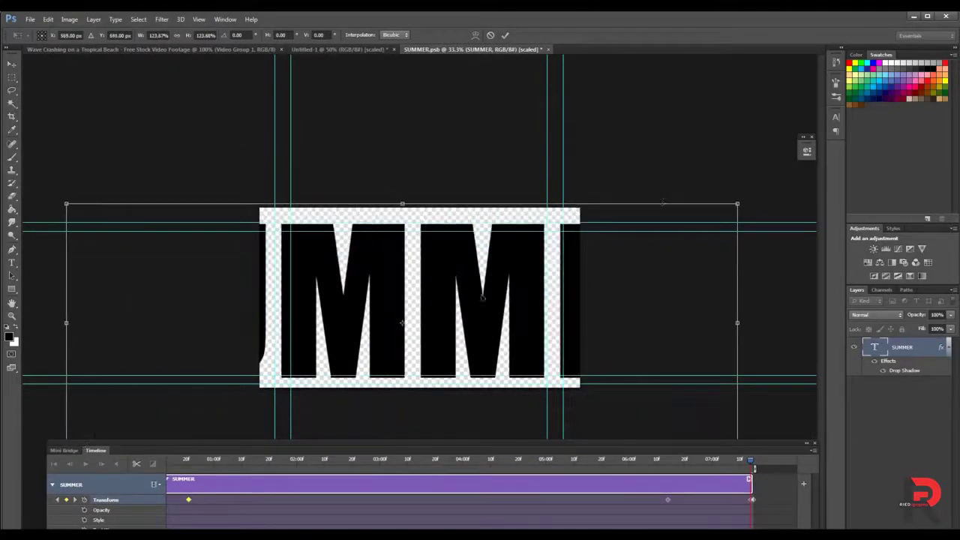
key(Return)
click(547, 49)
click(444, 213)
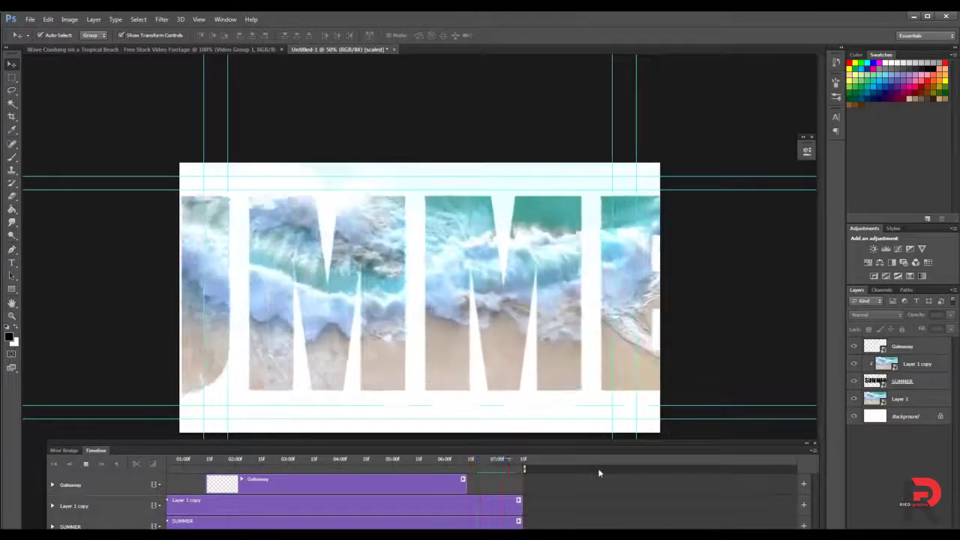
Preview the animation and check its end frame near 07:00
key(space)
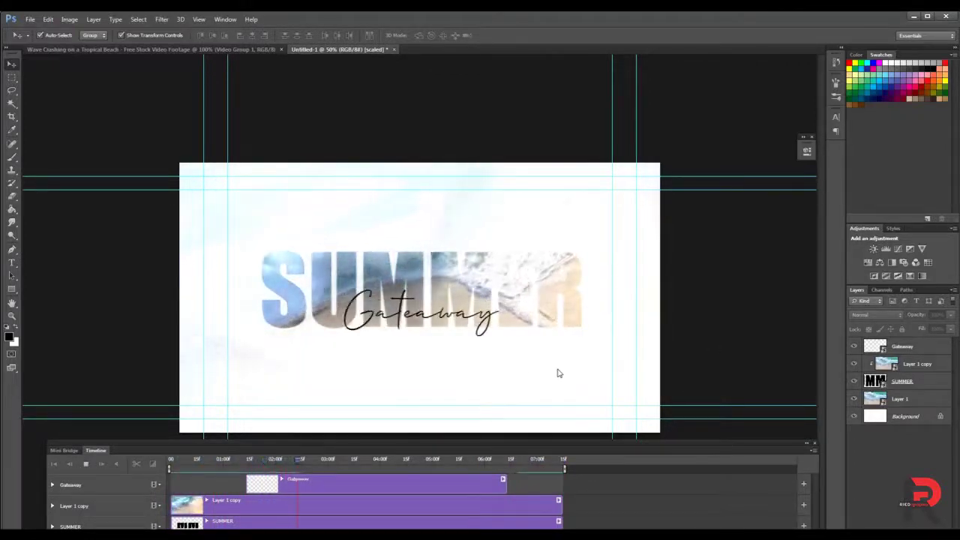
click(505, 381)
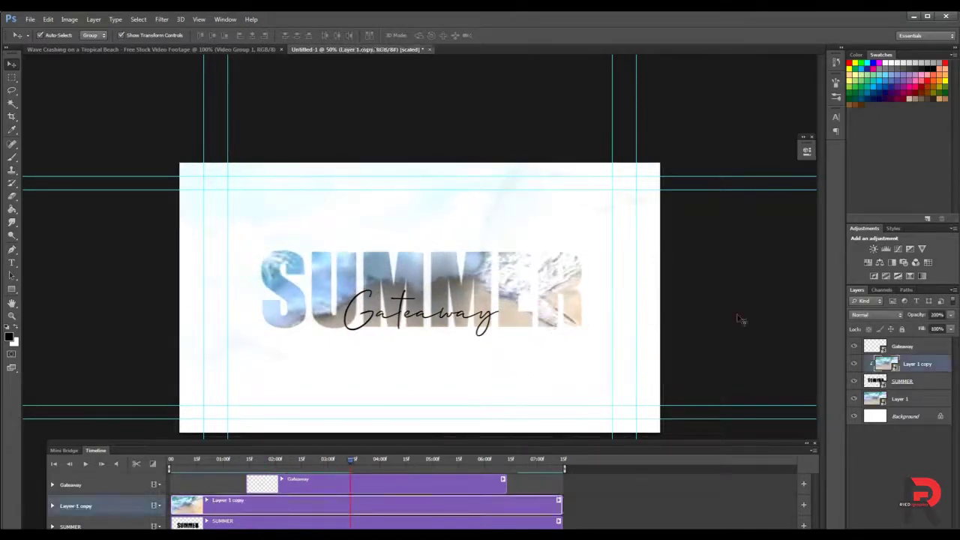
click(537, 463)
drag(537, 464, 607, 471)
key(space)
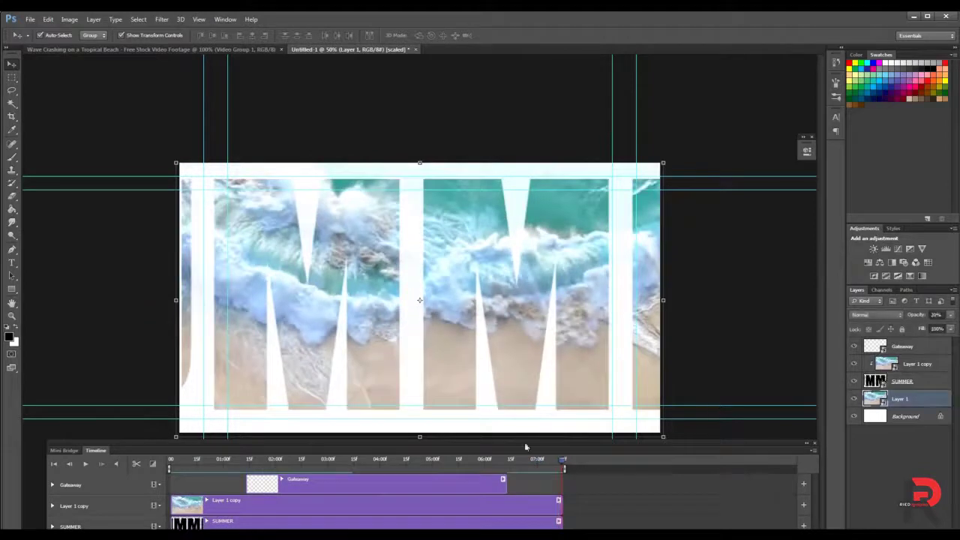
double_click(875, 381)
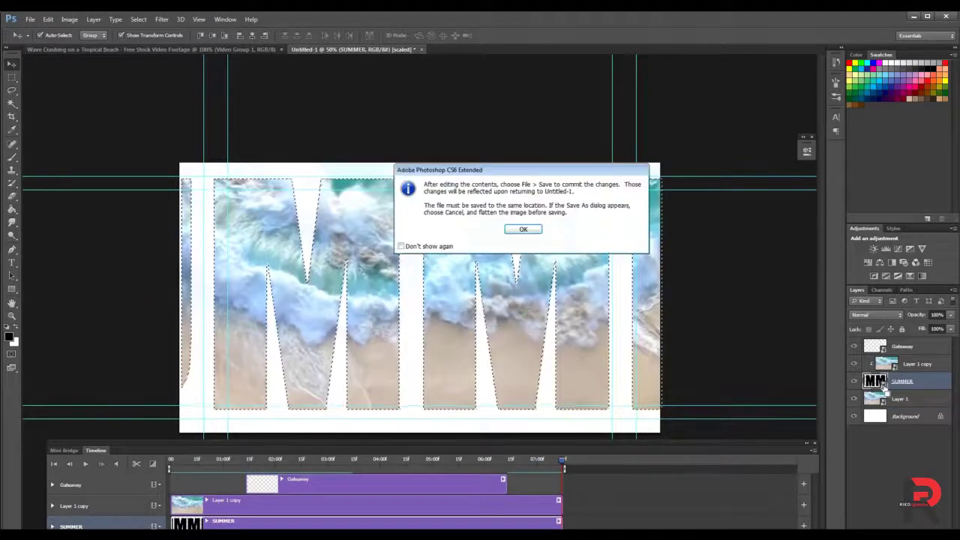
Scale the end-frame SUMMER letters larger, shifting them left, and save back into the composition
key(Return)
key(ctrl+minus)
key(ctrl+minus)
key(ctrl+minus)
key(ctrl+t)
mouse_move(575, 255)
mouse_down()
mouse_move(678, 201)
mouse_move(703, 212)
mouse_up()
drag(471, 278, 407, 278)
key(Return)
click(576, 49)
click(450, 208)
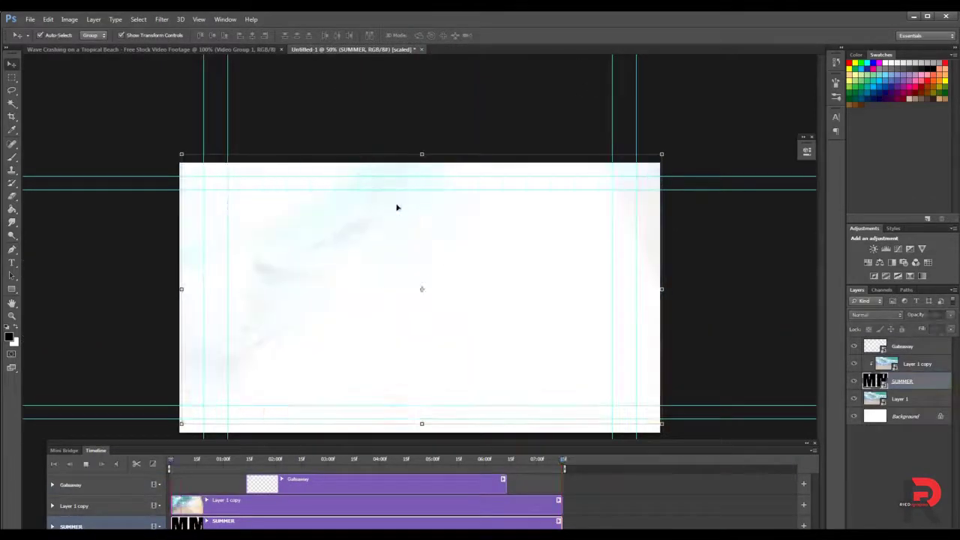
Check the end frame at 07:00 and preview the animation
click(537, 459)
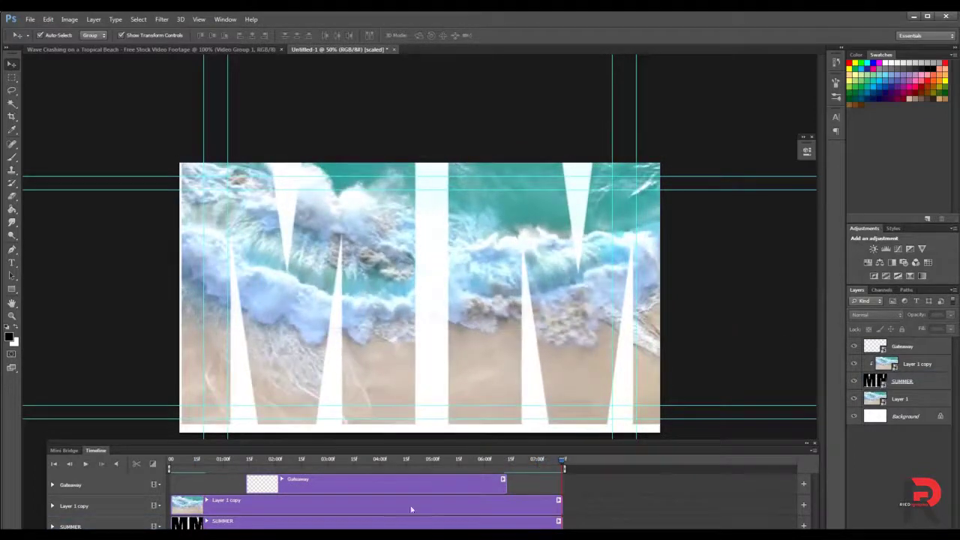
key(ctrl+t)
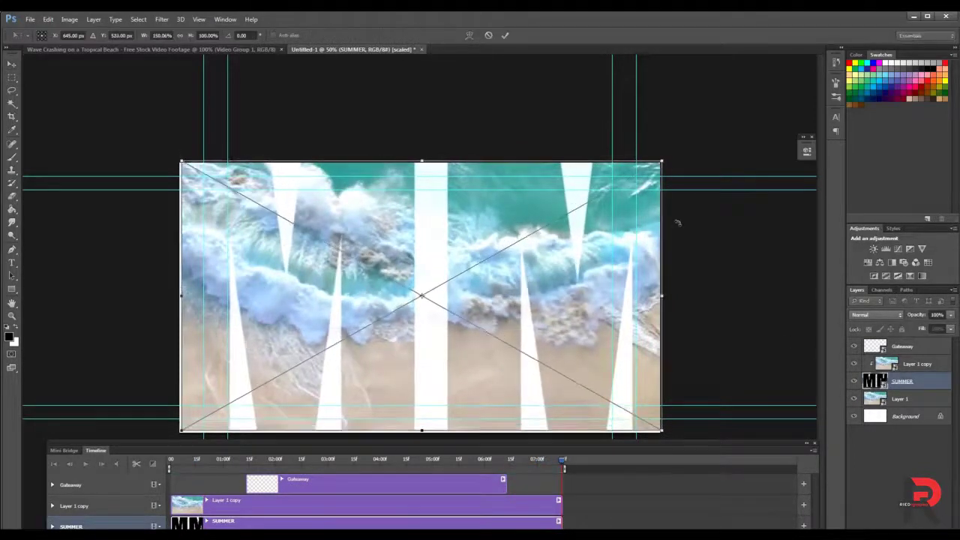
key(Return)
key(space)
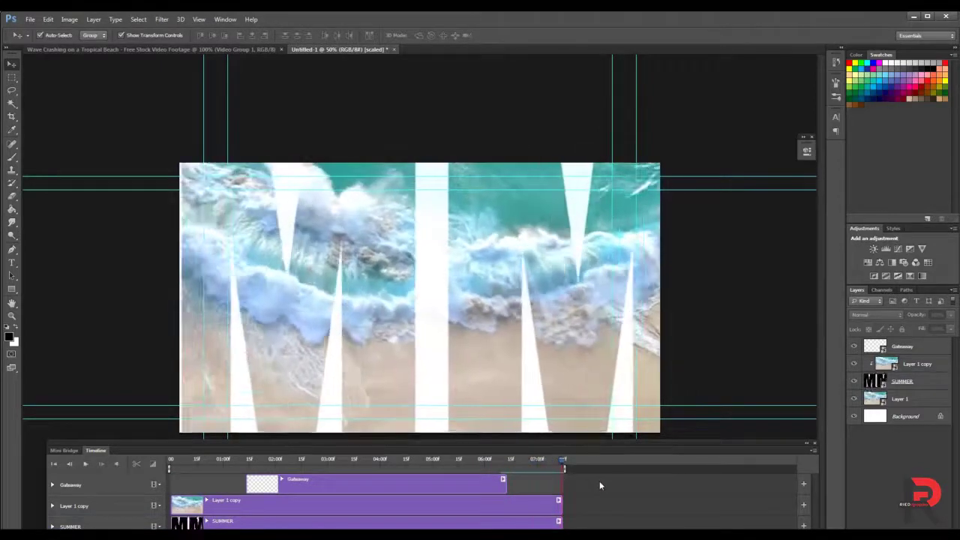
click(187, 506)
Extend the Layer 1 and Layer 1 copy footage clips to the timeline end
ctrl+click(900, 398)
drag(450, 444, 450, 368)
drag(557, 428, 564, 427)
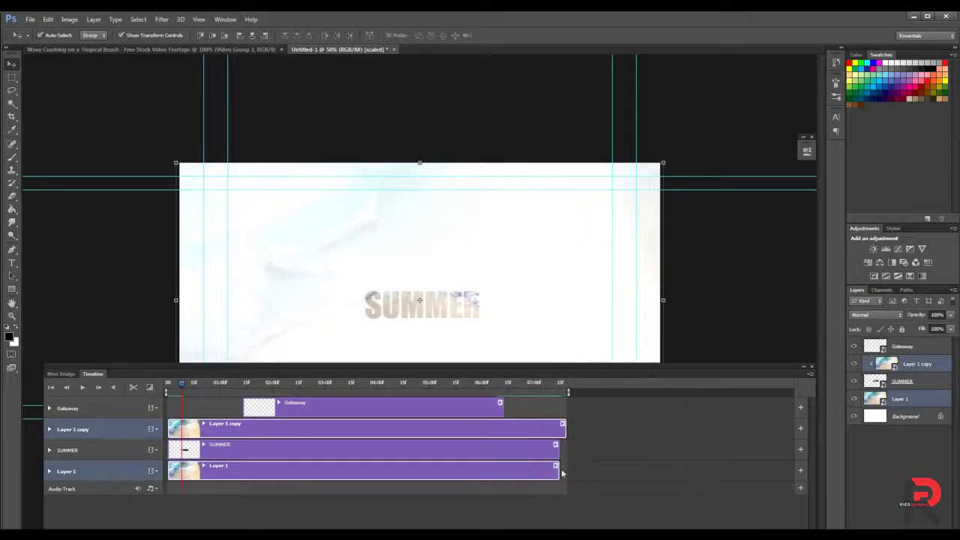
drag(556, 467, 564, 466)
click(596, 456)
Preview the composition, then show the transitions list for the Layer 1 copy clip
key(space)
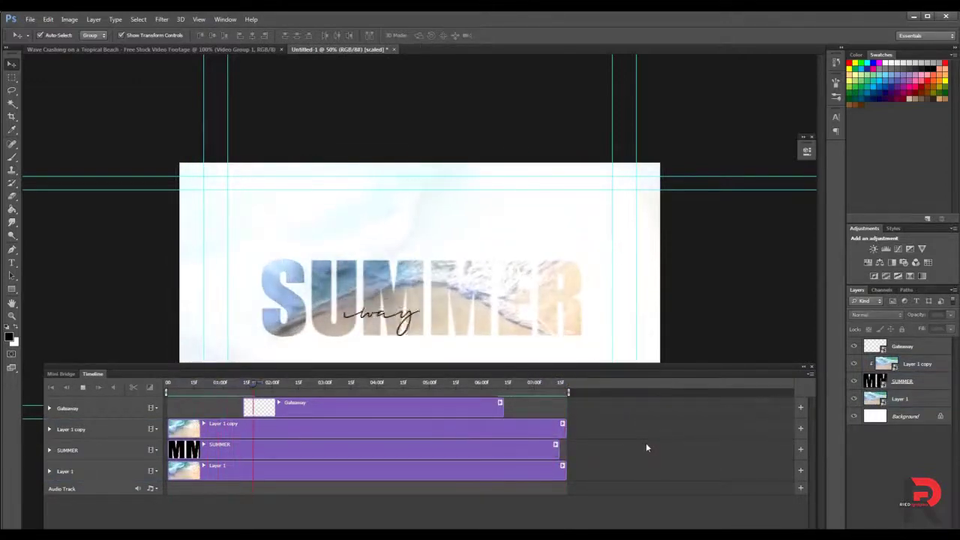
click(541, 428)
click(149, 388)
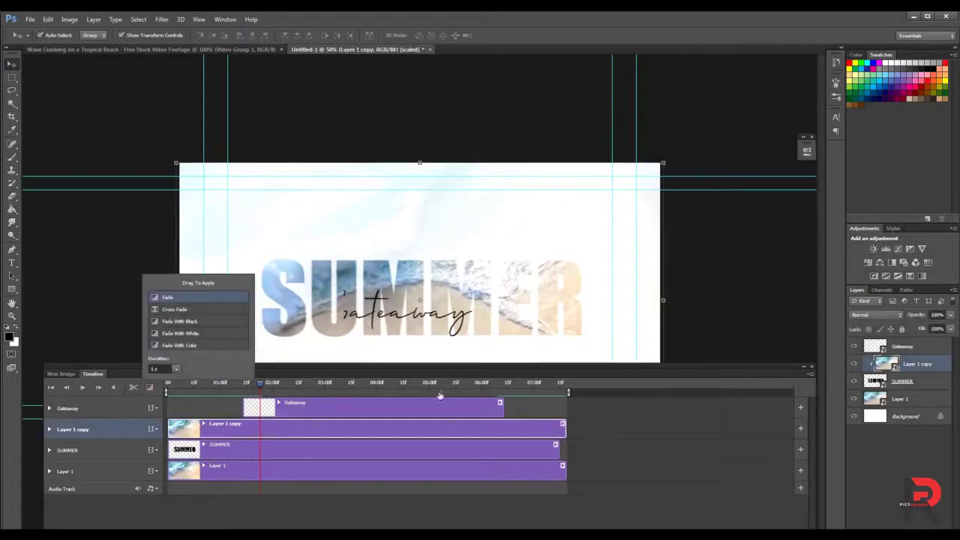
Apply Fade transitions to the ends of Layer 1 copy and Layer 1, and preview them
drag(514, 436, 555, 434)
click(551, 473)
click(150, 387)
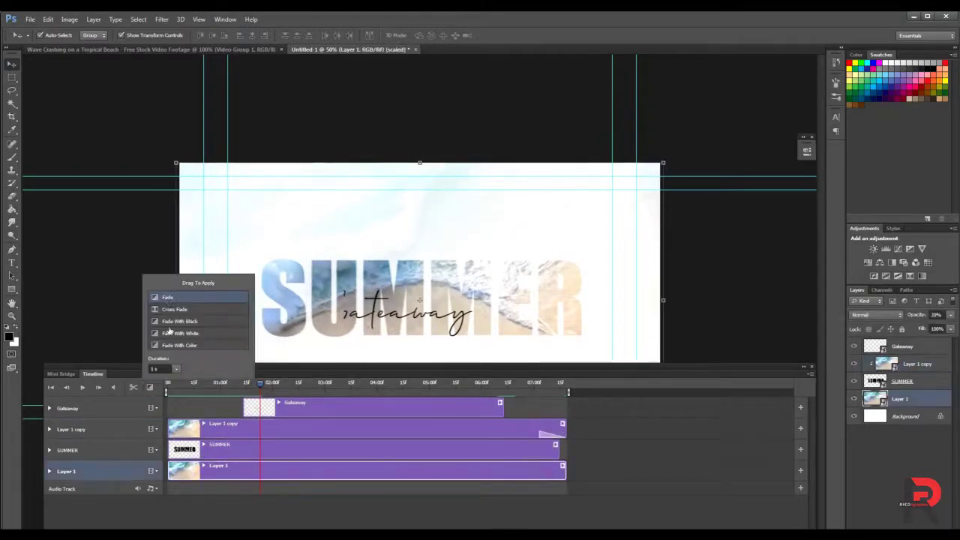
drag(516, 475, 515, 480)
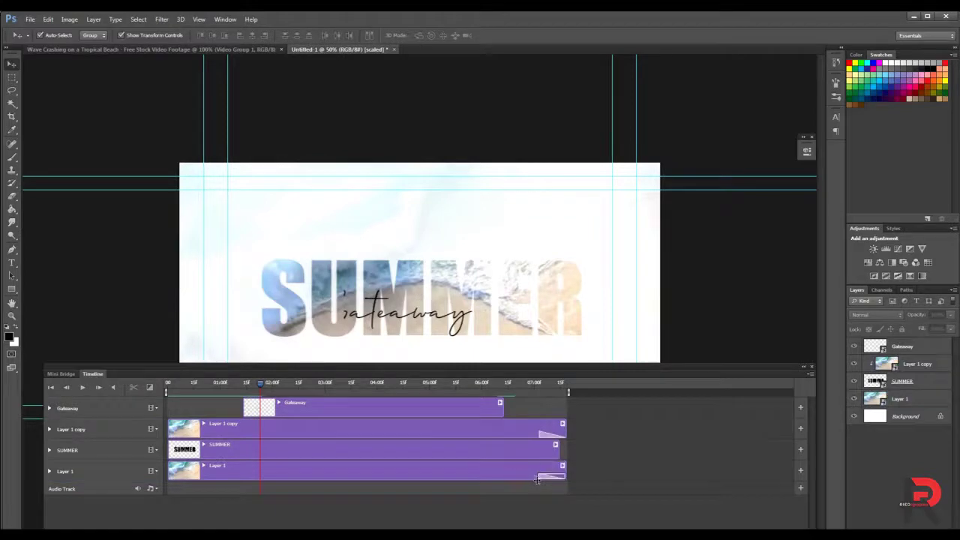
key(space)
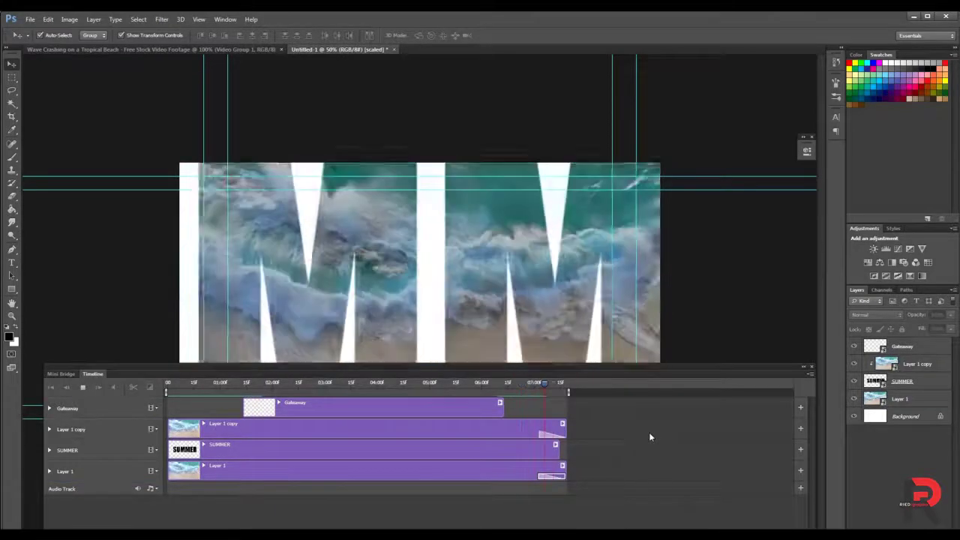
click(556, 449)
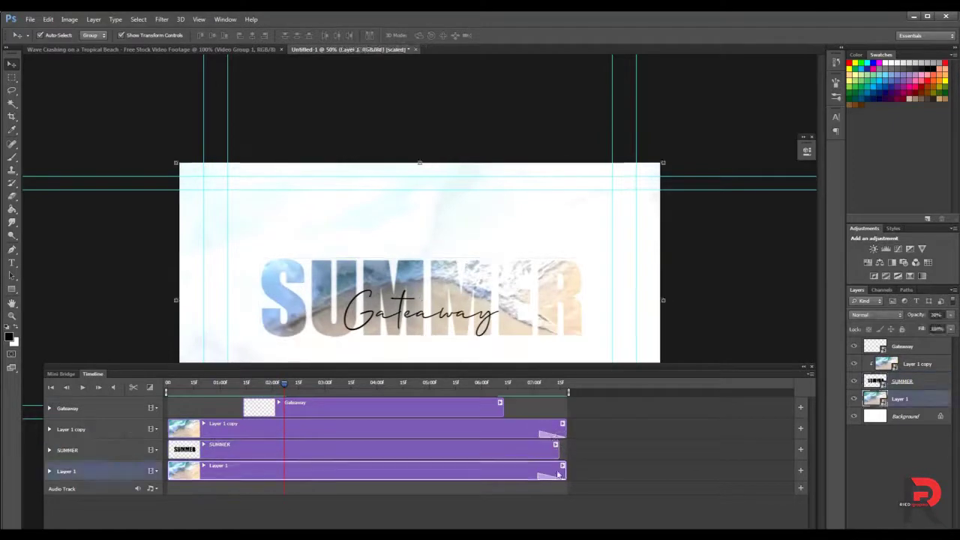
Trim both wave clips so they end with the SUMMER clip
drag(567, 433, 559, 433)
drag(566, 471, 559, 471)
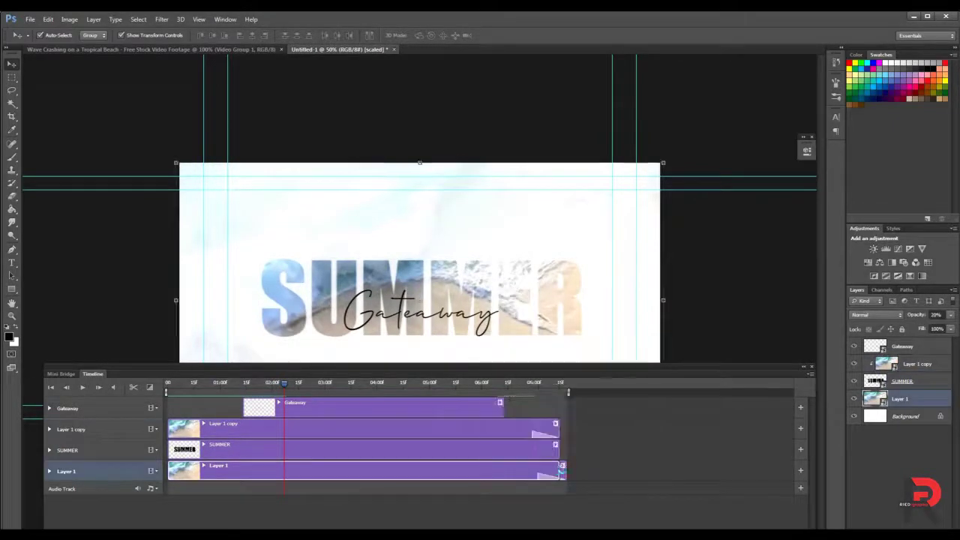
click(560, 393)
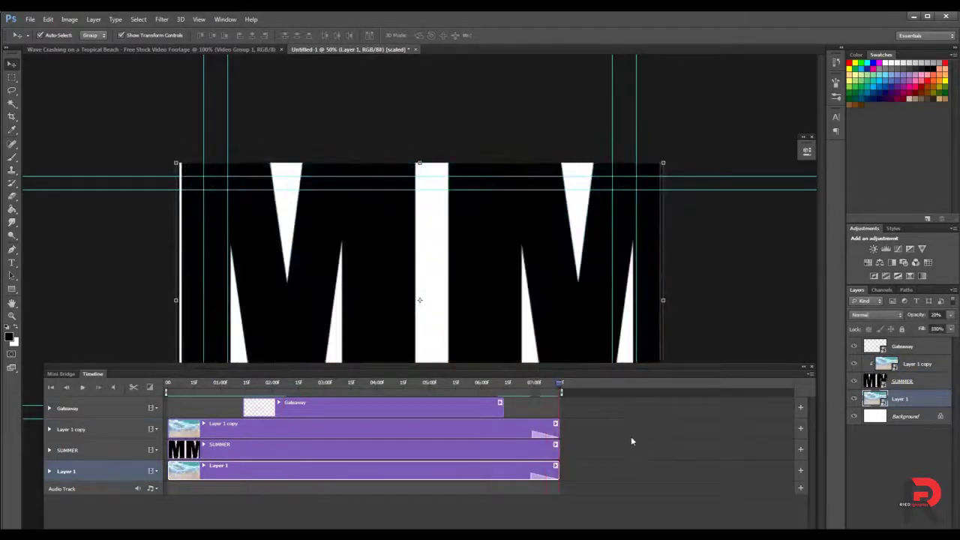
Add a black Solid Color fill layer above the Background layer
click(632, 450)
click(912, 418)
click(902, 525)
click(904, 332)
click(700, 293)
click(301, 384)
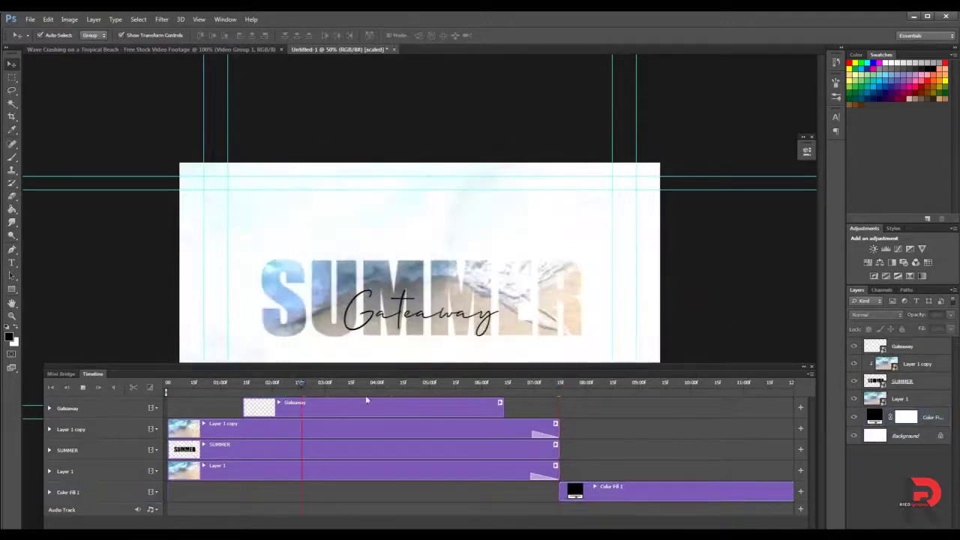
Stretch the Color Fill 1 clip across the full timeline and preview the darkened footage
drag(675, 491, 284, 491)
drag(428, 491, 559, 491)
key(space)
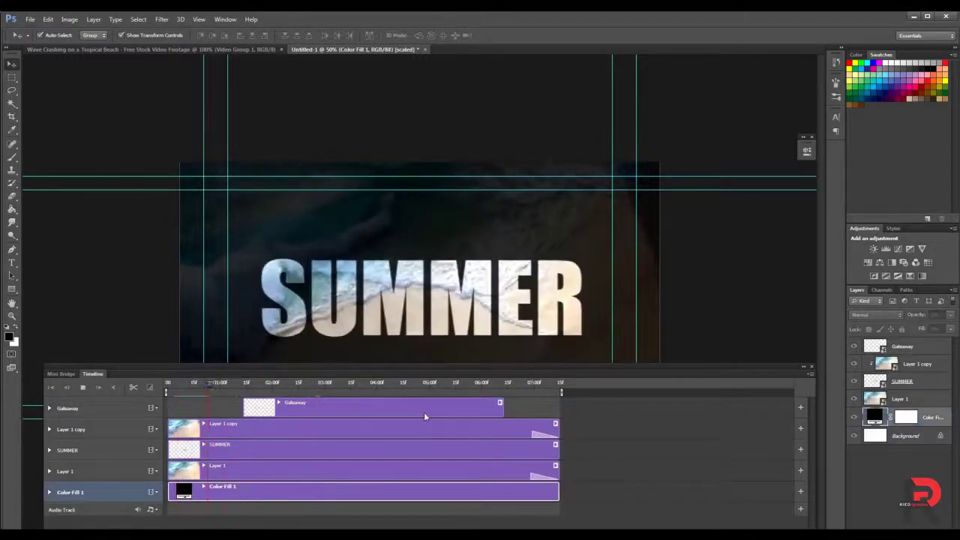
key(space)
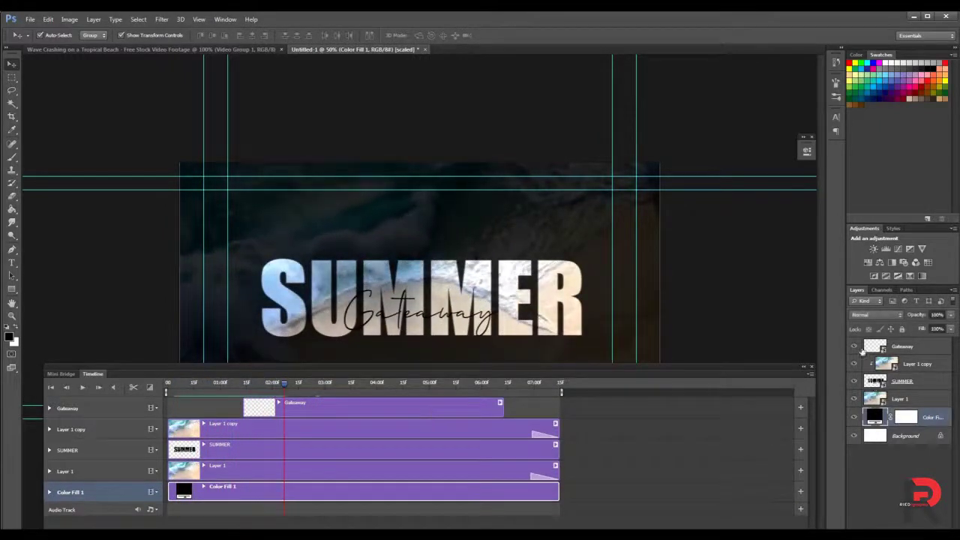
Switch to full-screen view and select the Gateaway layer
click(874, 384)
click(712, 330)
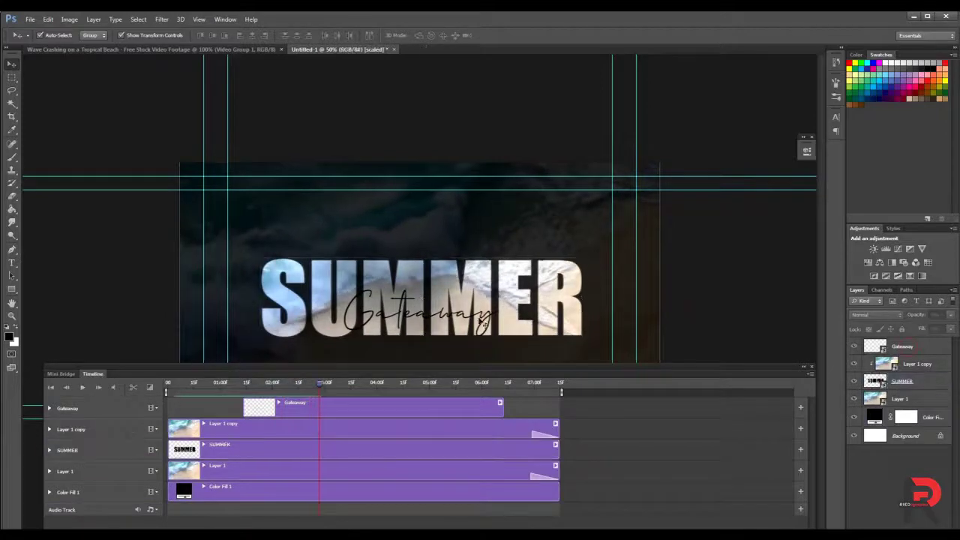
click(481, 321)
key(t)
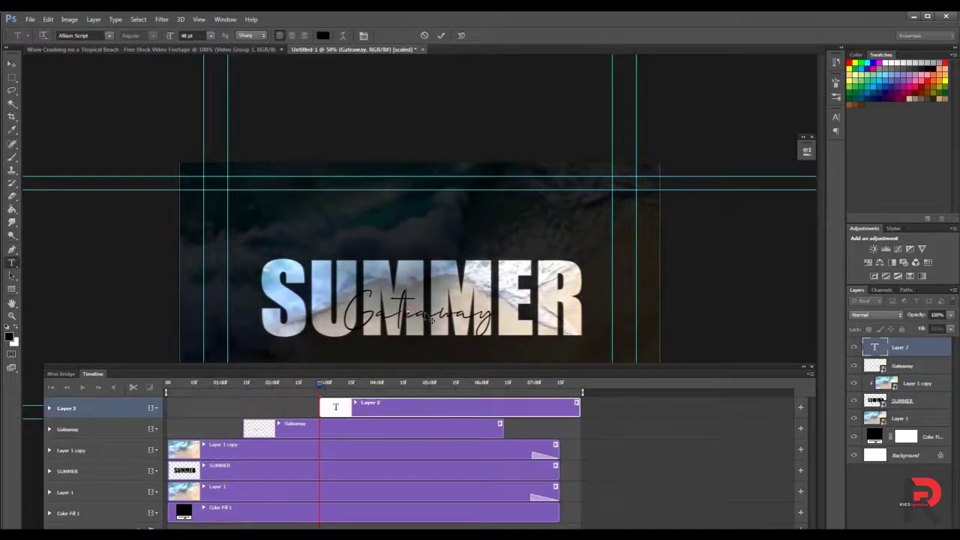
key(v)
click(480, 324)
key(f)
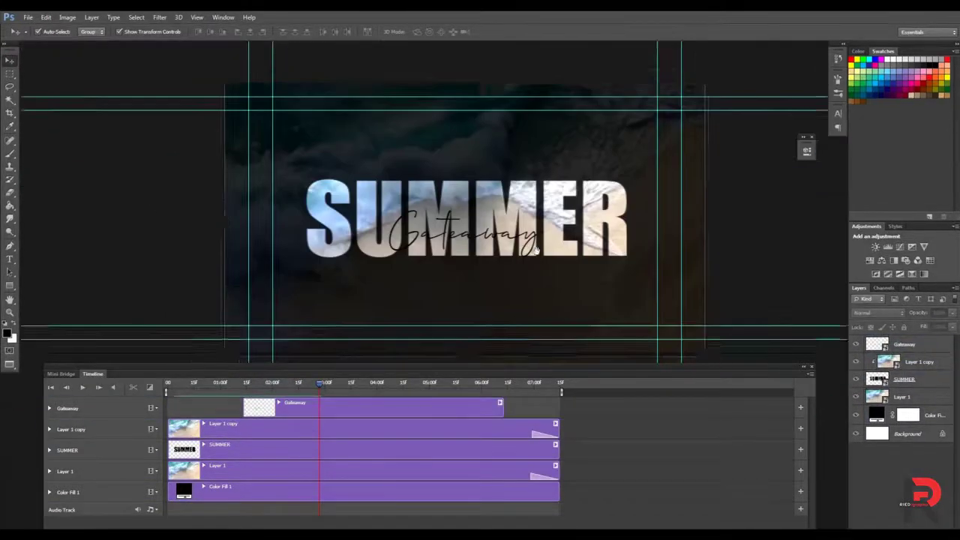
click(903, 346)
Give Gateaway a black Drop Shadow and a red Color Overlay via Blending Options
right_click(919, 345)
click(816, 147)
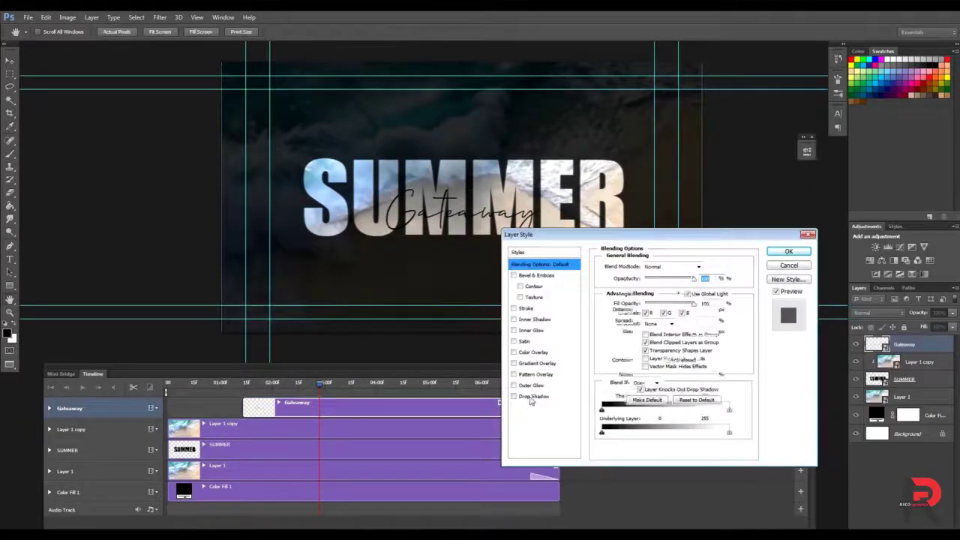
click(534, 396)
click(708, 266)
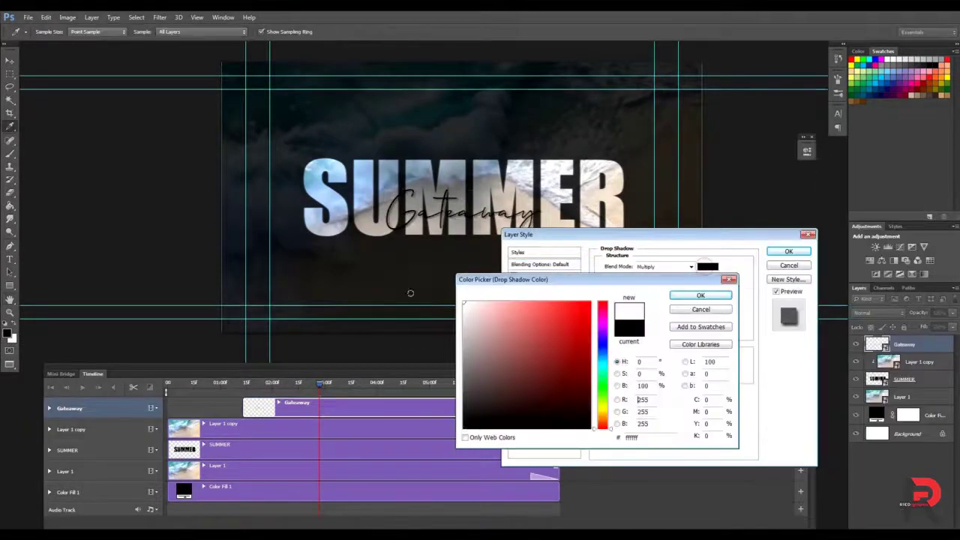
click(699, 309)
click(534, 351)
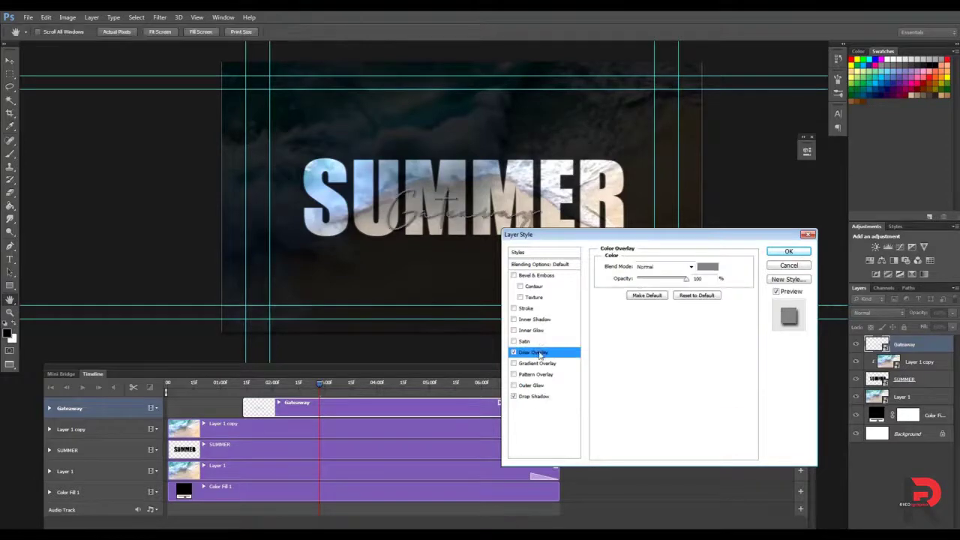
click(707, 266)
click(699, 297)
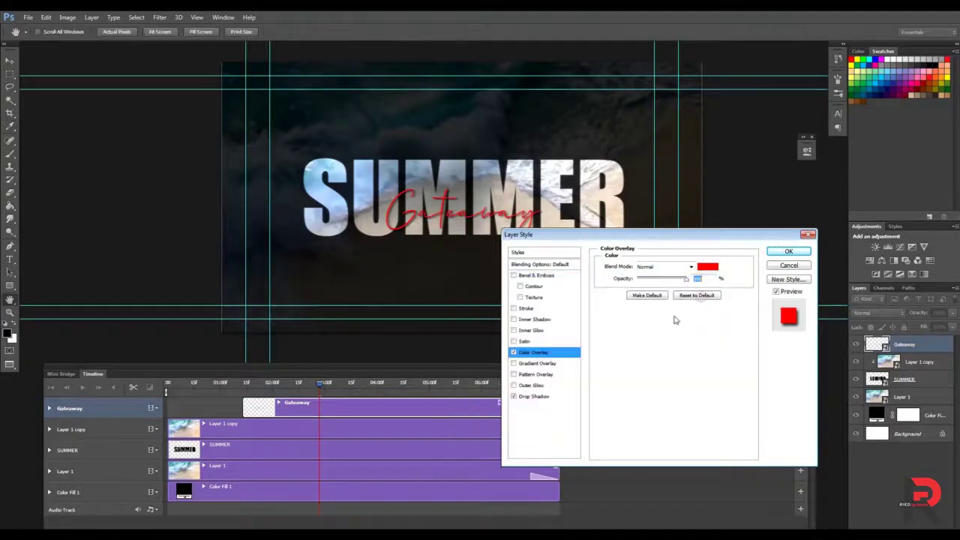
click(534, 396)
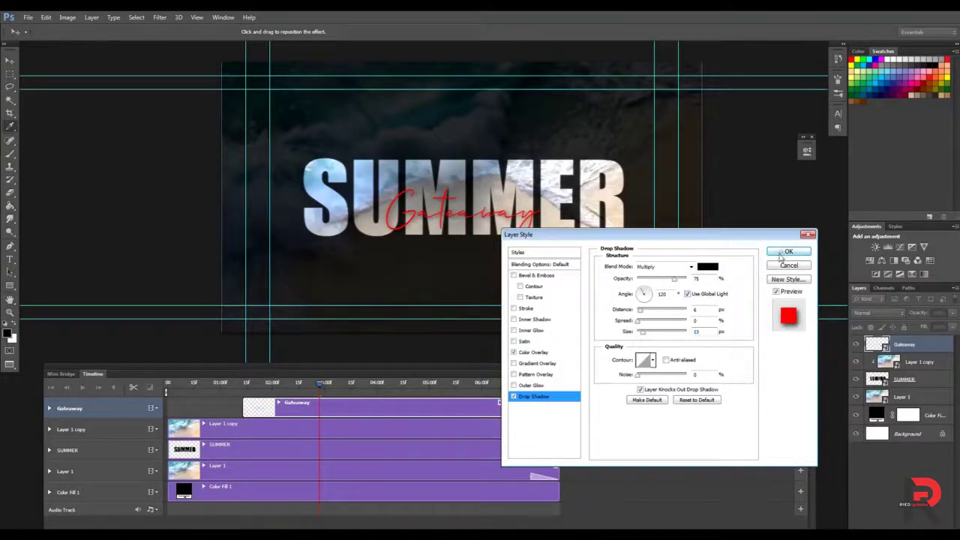
click(783, 252)
Preview the styled Gateaway, then bring up the Render Video settings from File > Export
key(space)
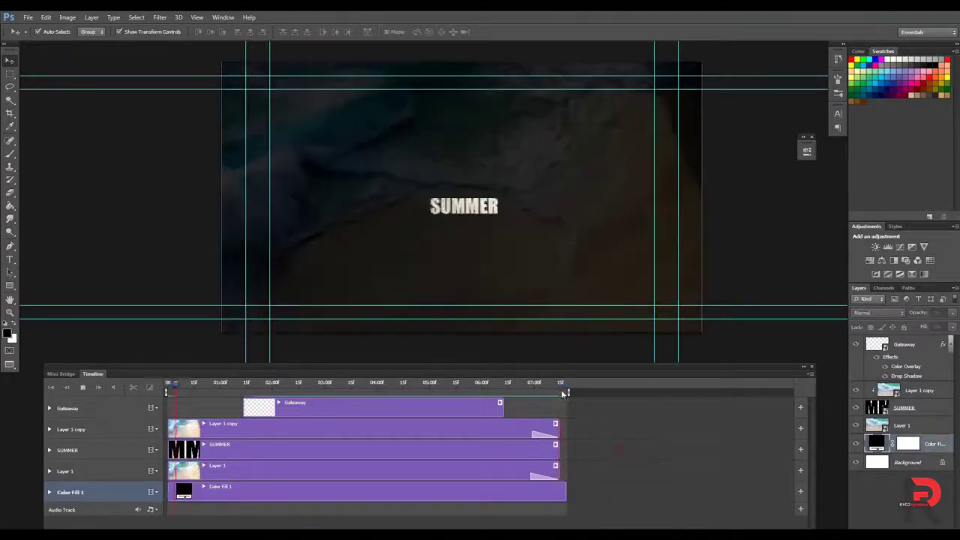
click(348, 411)
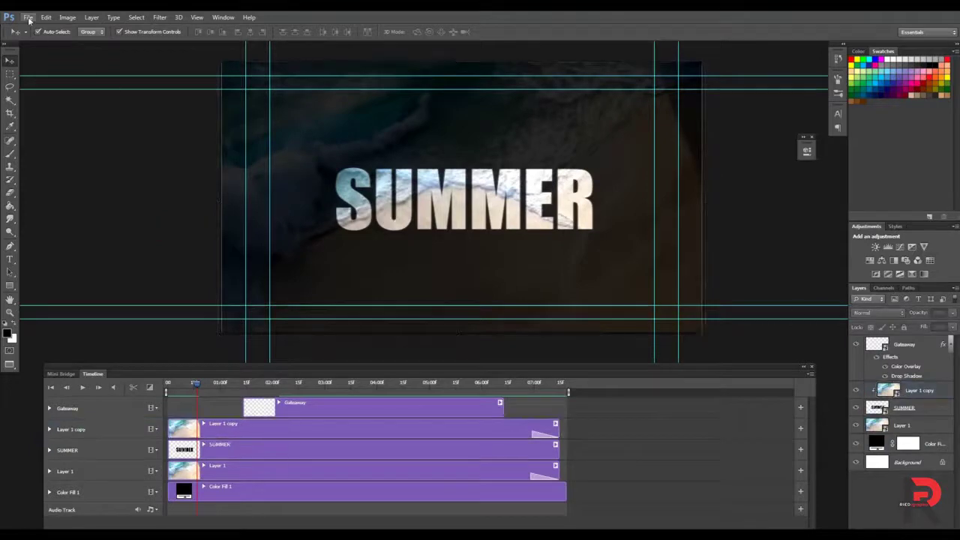
click(29, 17)
click(187, 218)
drag(597, 100, 539, 99)
click(489, 125)
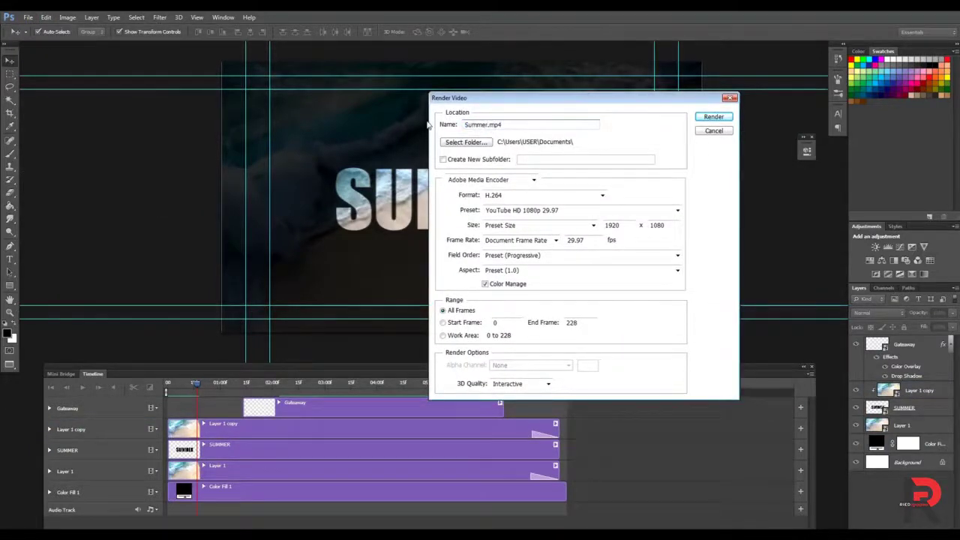
Render the video with the YouTube HD 1080p 29.97 preset
click(553, 210)
click(491, 348)
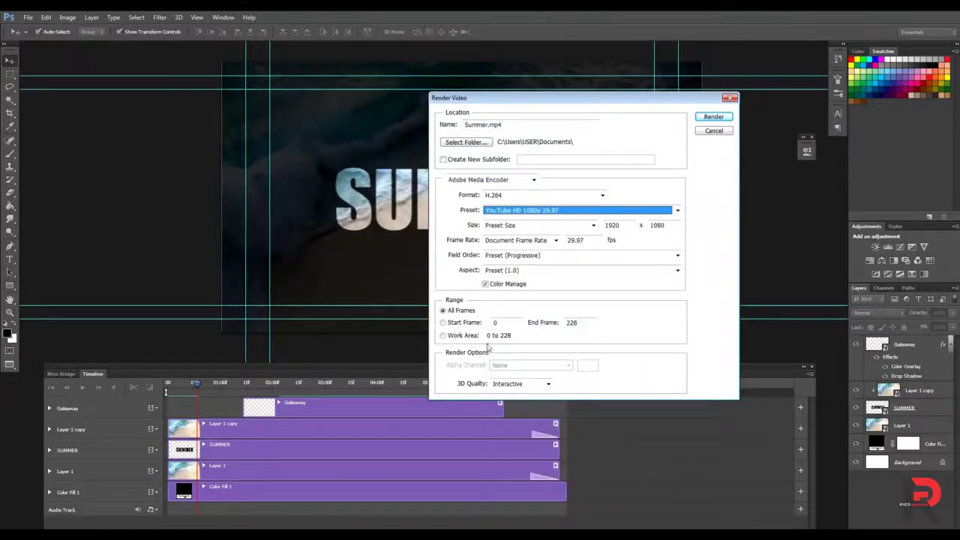
key(Return)
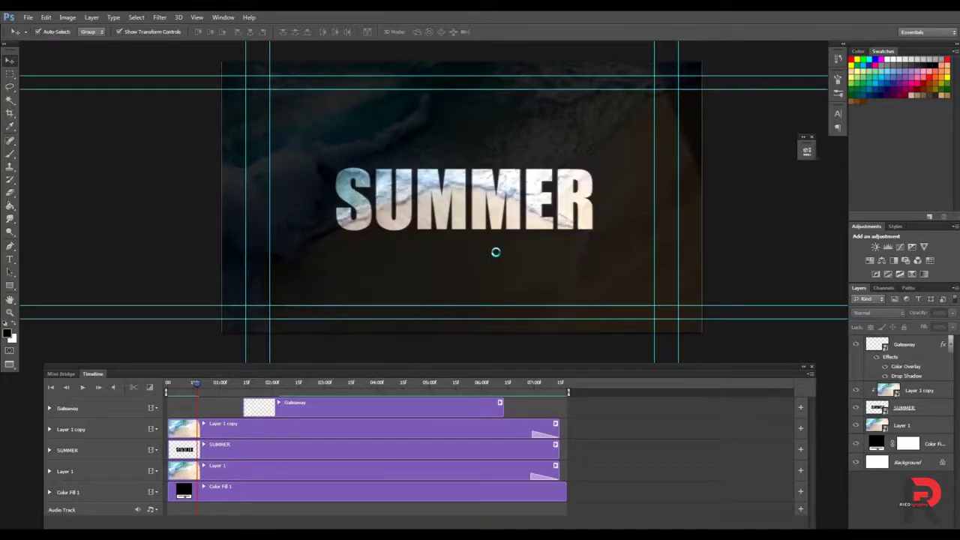
Select Layer 1 for free transform, then go to the Documents library
click(679, 231)
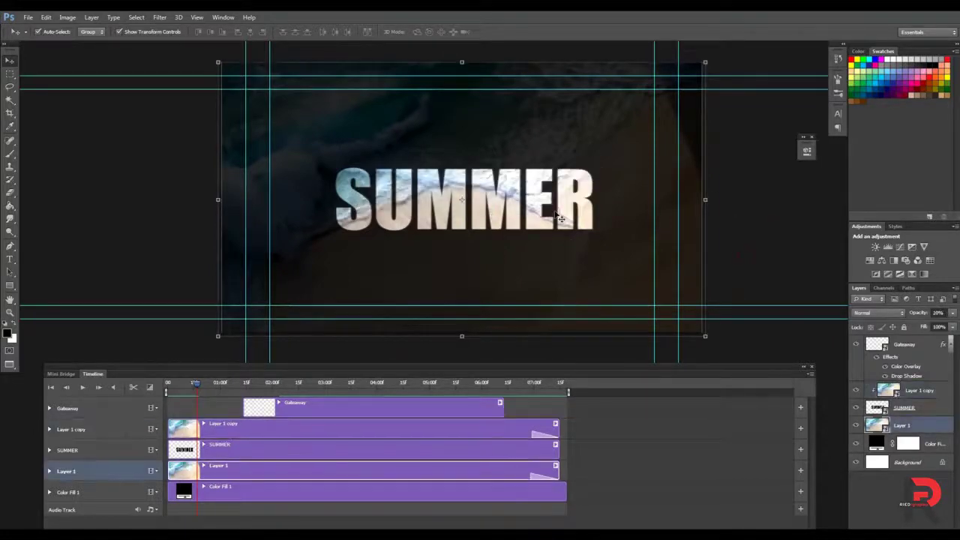
key(ctrl+t)
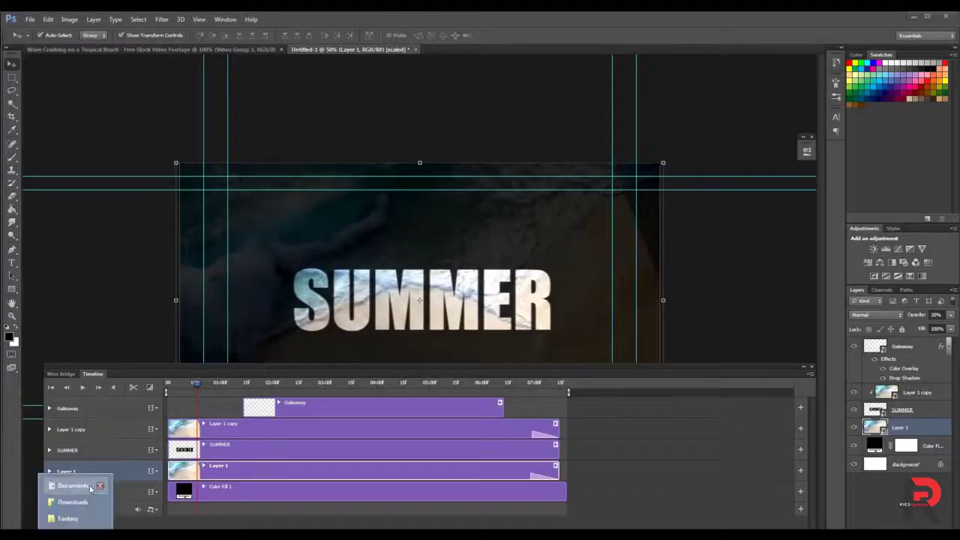
click(74, 486)
Briefly play Untitled-1, close it, then play the 7-second Summer MP4 from Documents
double_click(594, 344)
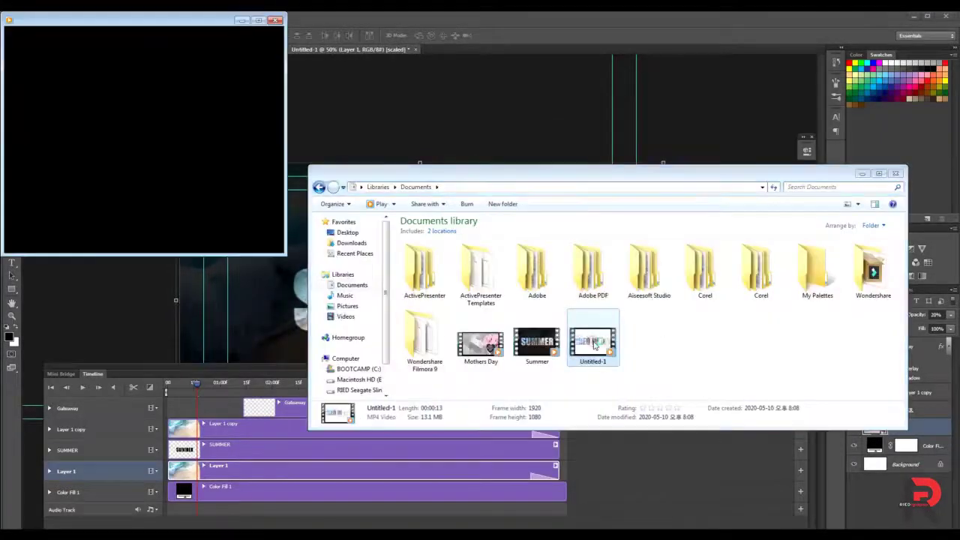
click(946, 16)
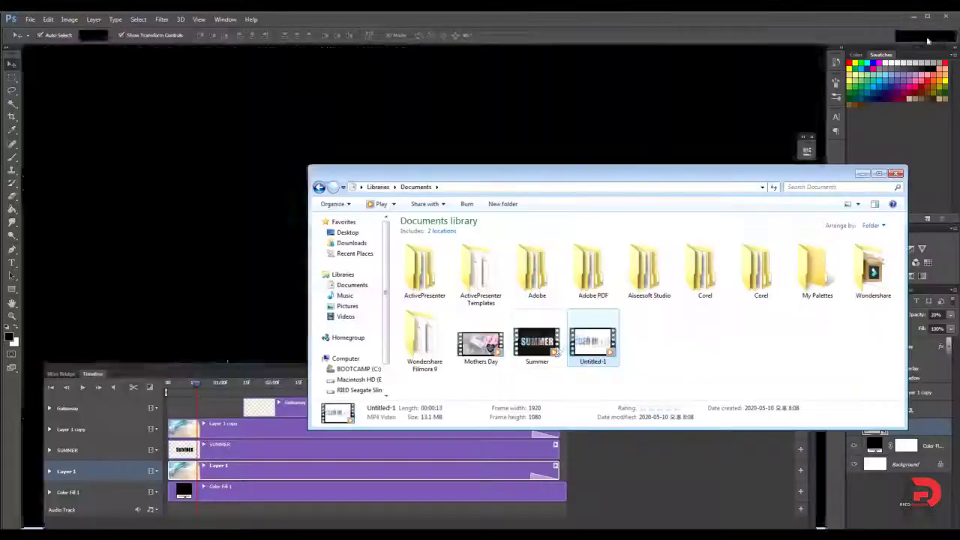
click(537, 341)
double_click(537, 342)
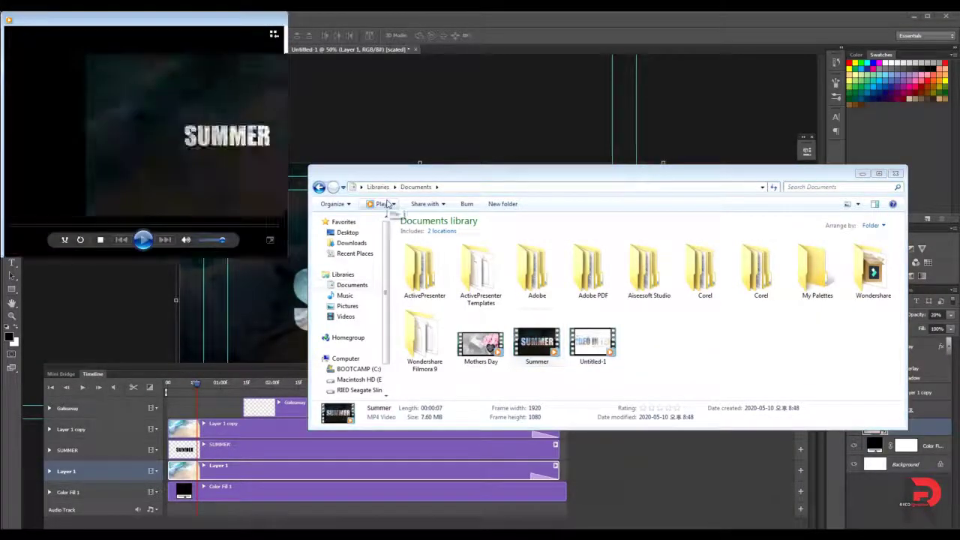